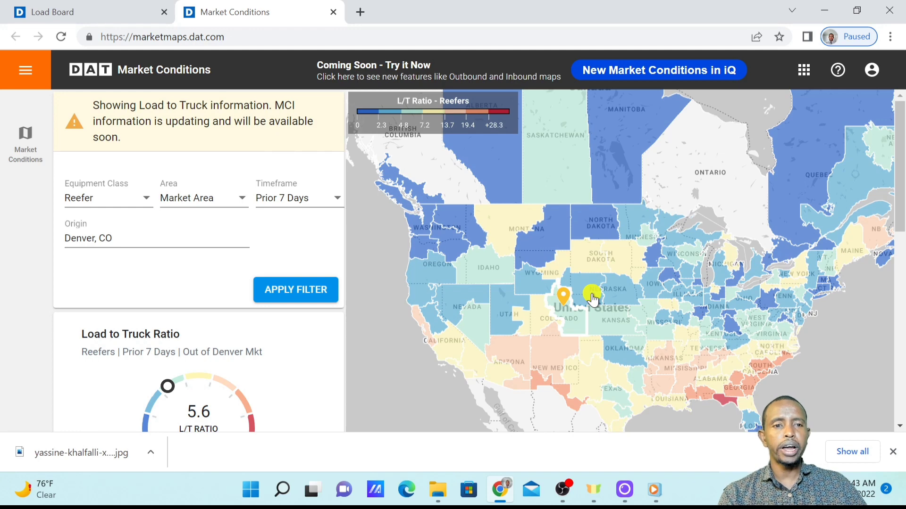
# Step: Examine the reefer load-to-truck ratios across the United States and around Denver on the market conditions map
pyautogui.scroll(-2, 592, 297)
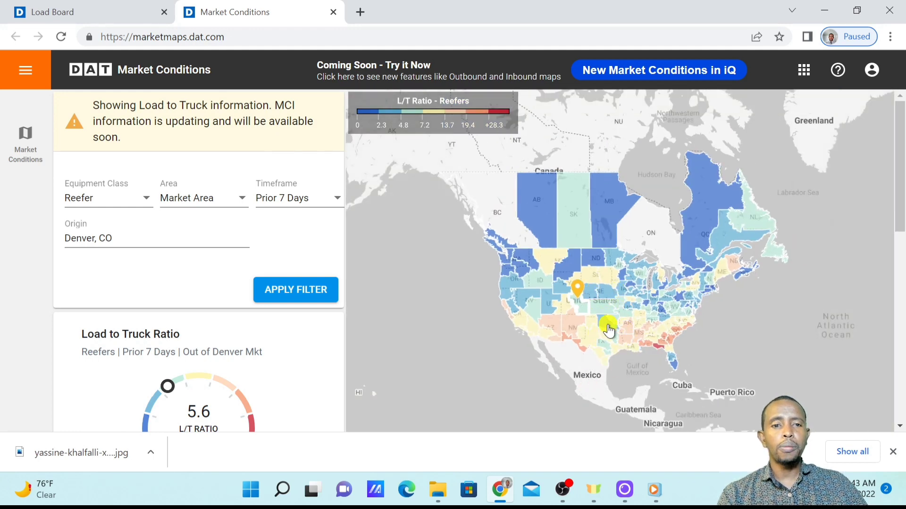
pyautogui.scroll(2, 584, 323)
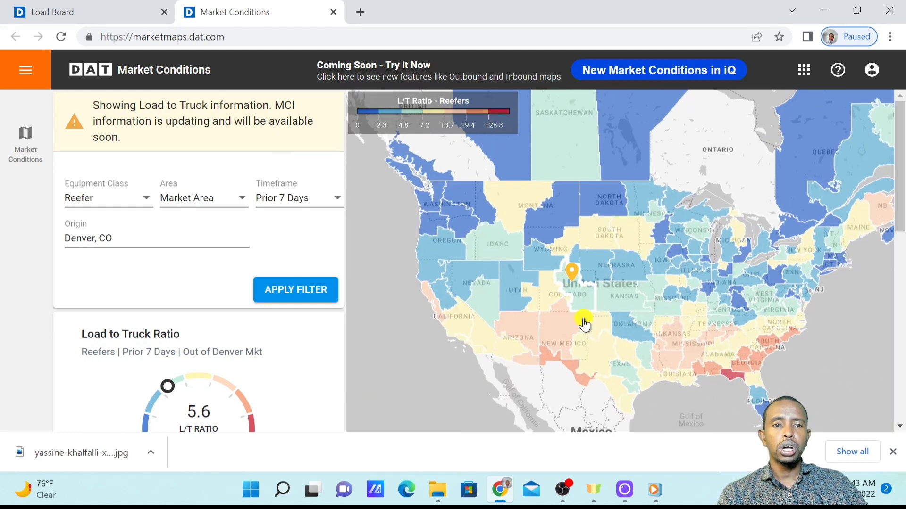
pyautogui.scroll(2, 584, 324)
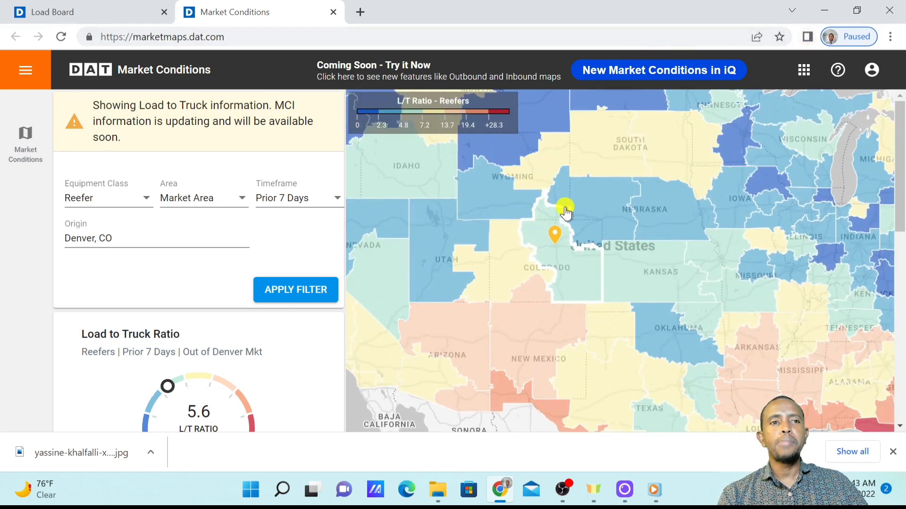
# Step: Close the Market Conditions page and open the Quick Rate Search tool from the load board
pyautogui.click(83, 9)
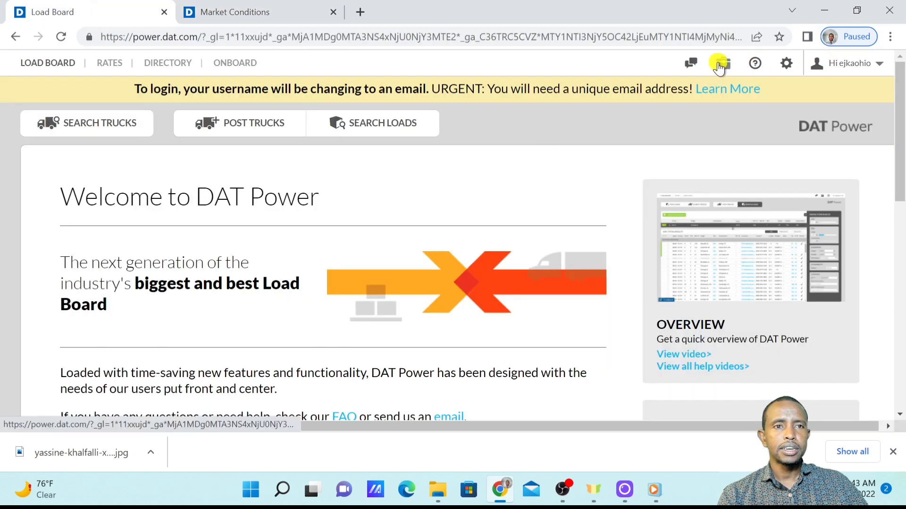
pyautogui.click(334, 13)
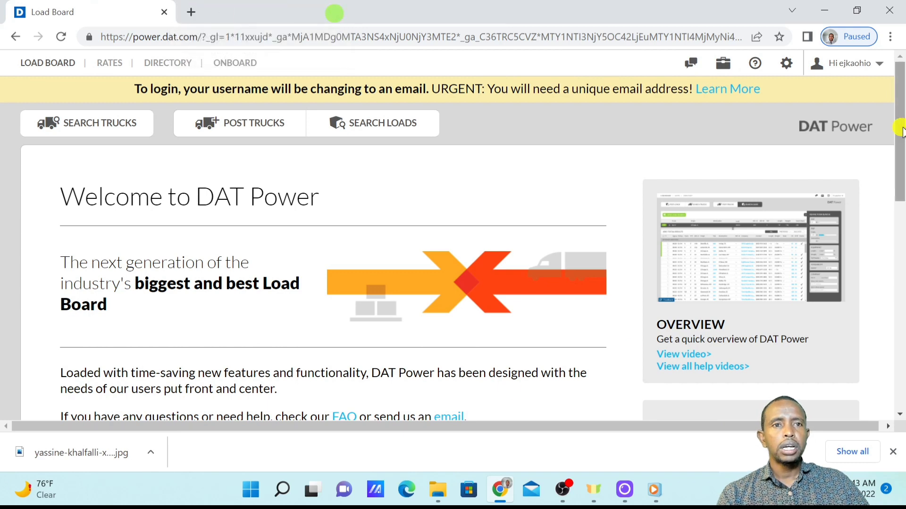
pyautogui.click(717, 66)
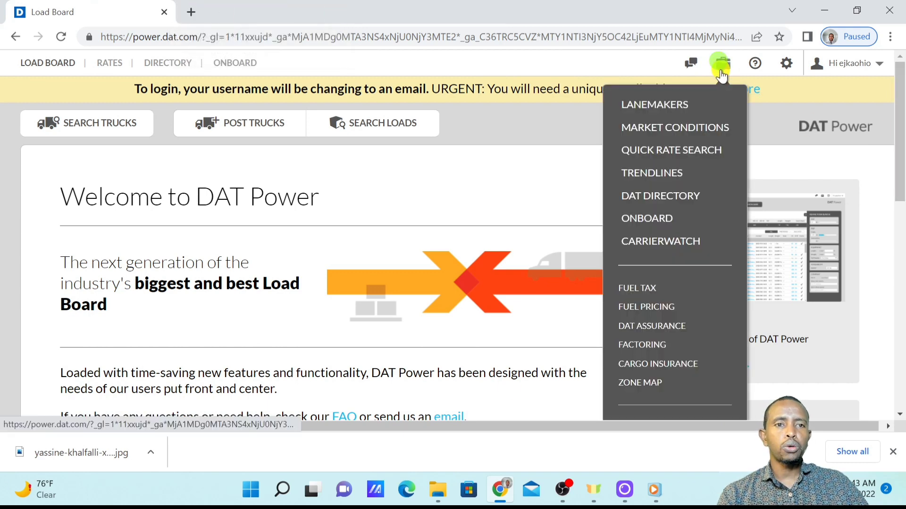
pyautogui.click(697, 150)
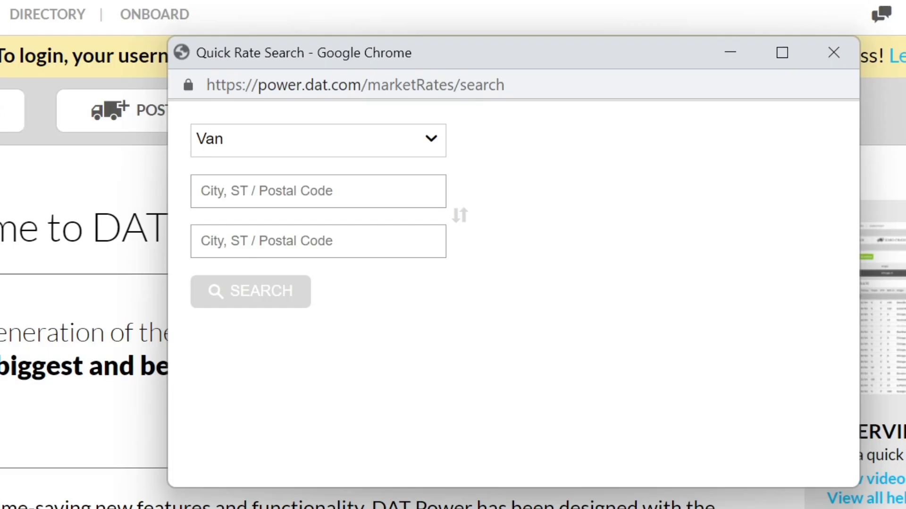
# Step: Set the rate search equipment to Reefer and the origin to Denver, CO
pyautogui.click(371, 138)
pyautogui.click(290, 250)
pyautogui.click(333, 183)
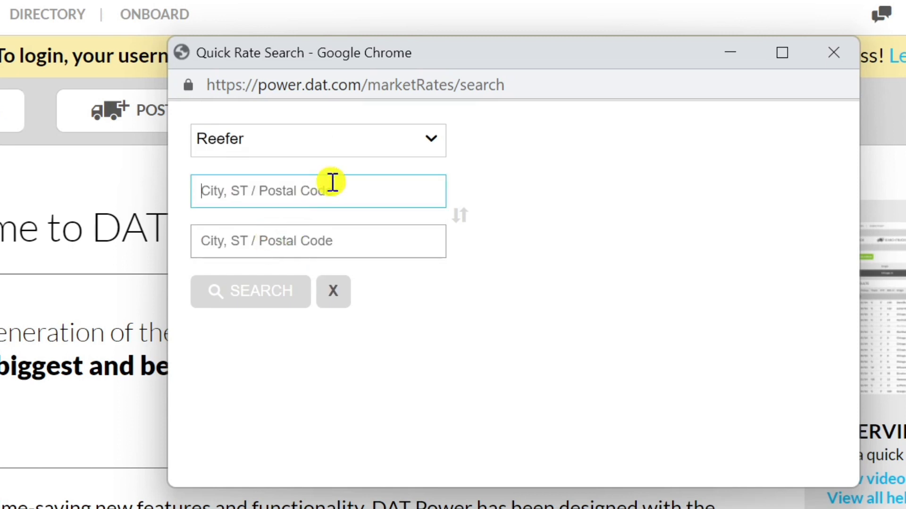
pyautogui.write('DENVER')
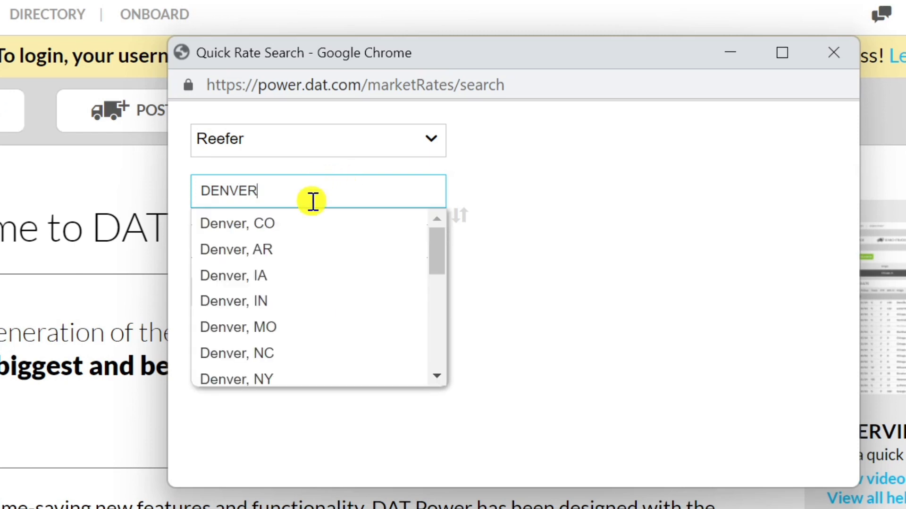
pyautogui.click(293, 224)
# Step: Set the destination to Columbus, OH and search the rates for this lane
pyautogui.click(279, 240)
pyautogui.write('COLUMBUS')
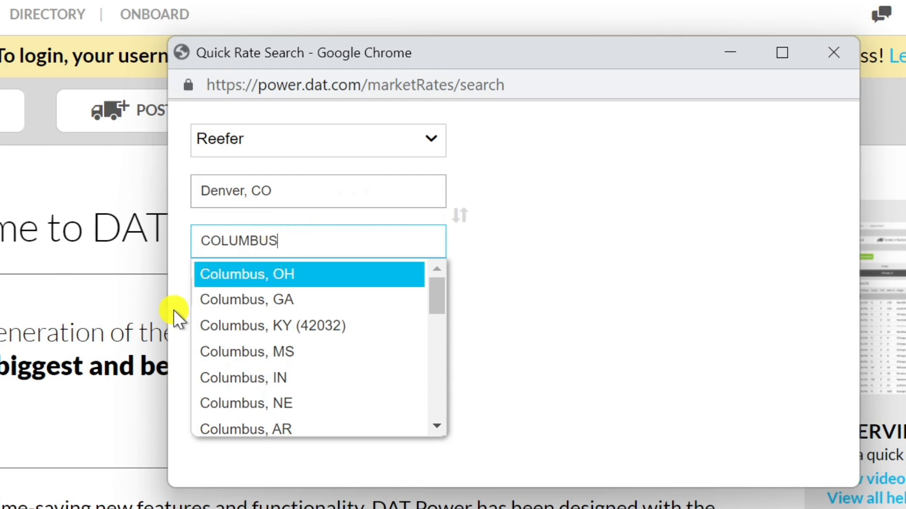
pyautogui.click(227, 274)
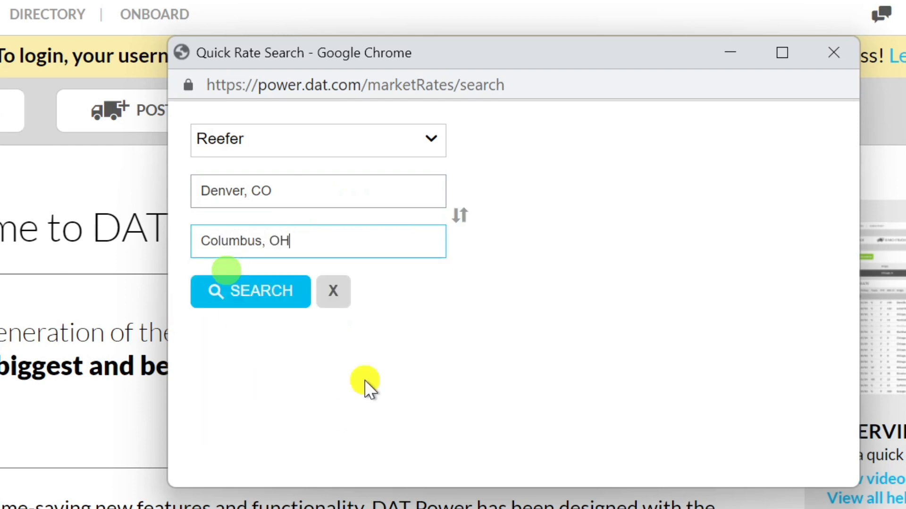
pyautogui.click(267, 294)
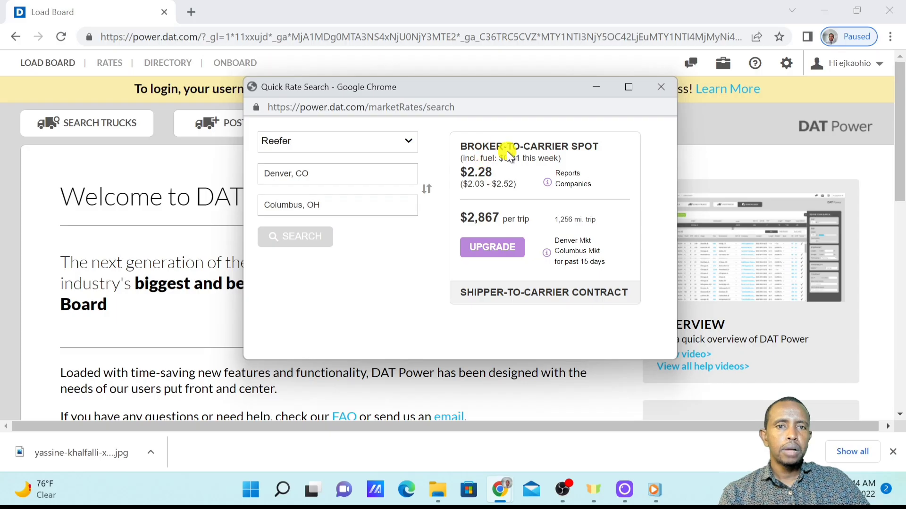
# Step: Review the broker-to-carrier spot rate, its fuel share and range, the per-trip total and the trip mileage
pyautogui.moveTo(511, 148); pyautogui.dragTo(599, 148)
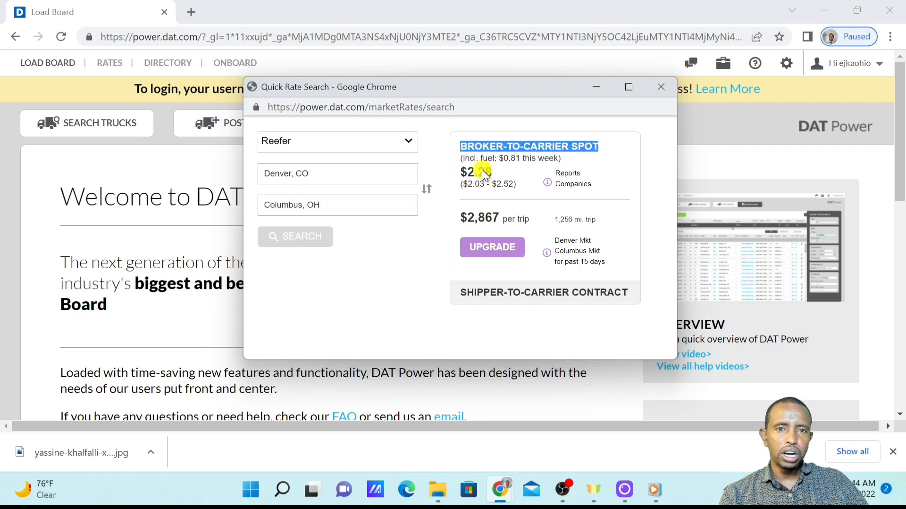
pyautogui.moveTo(480, 159); pyautogui.dragTo(567, 161)
pyautogui.click(585, 162)
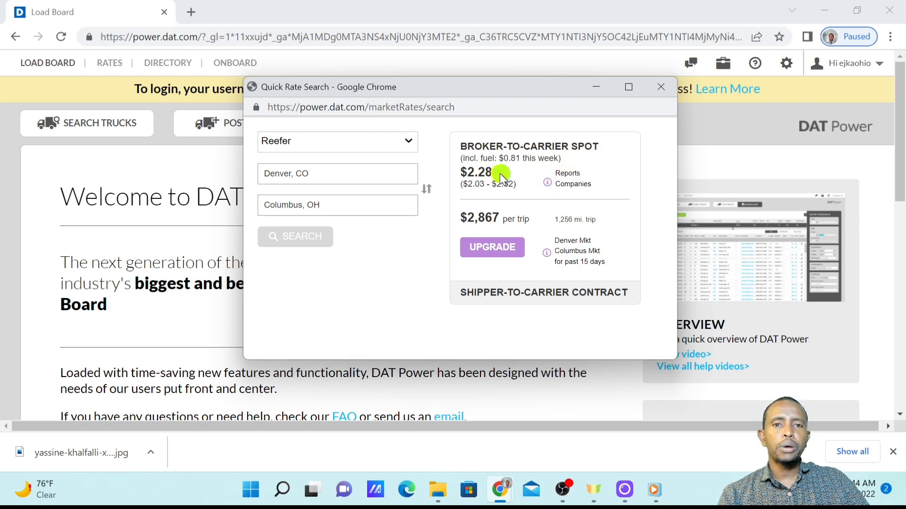
pyautogui.moveTo(500, 174); pyautogui.dragTo(455, 172)
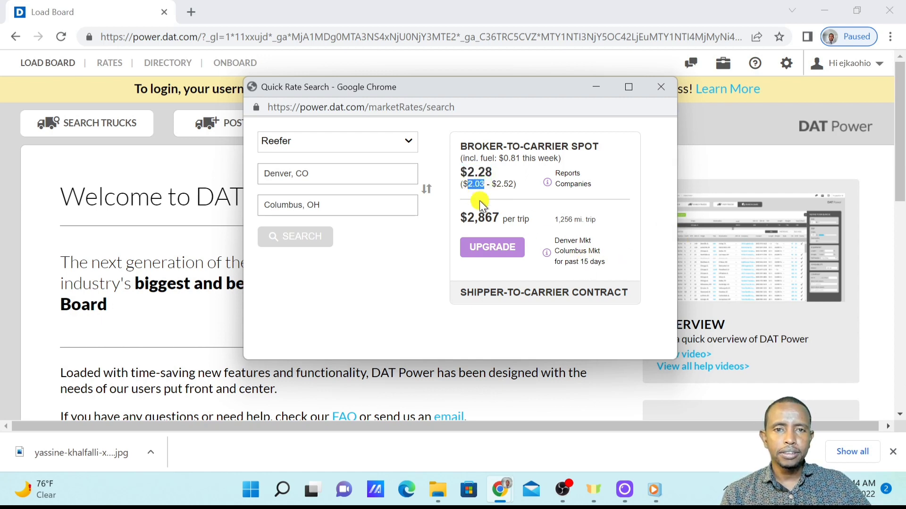
pyautogui.moveTo(511, 184); pyautogui.dragTo(492, 183)
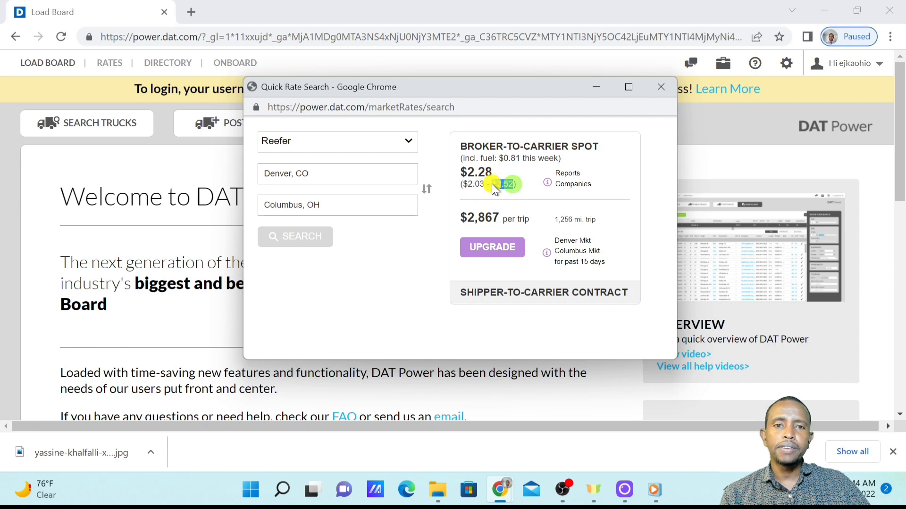
pyautogui.click(531, 182)
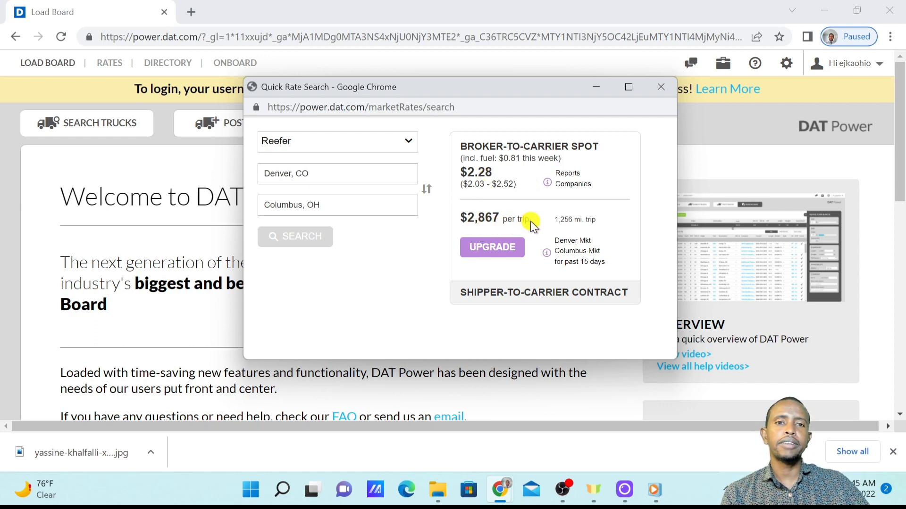
pyautogui.moveTo(530, 221); pyautogui.dragTo(448, 223)
pyautogui.click(528, 202)
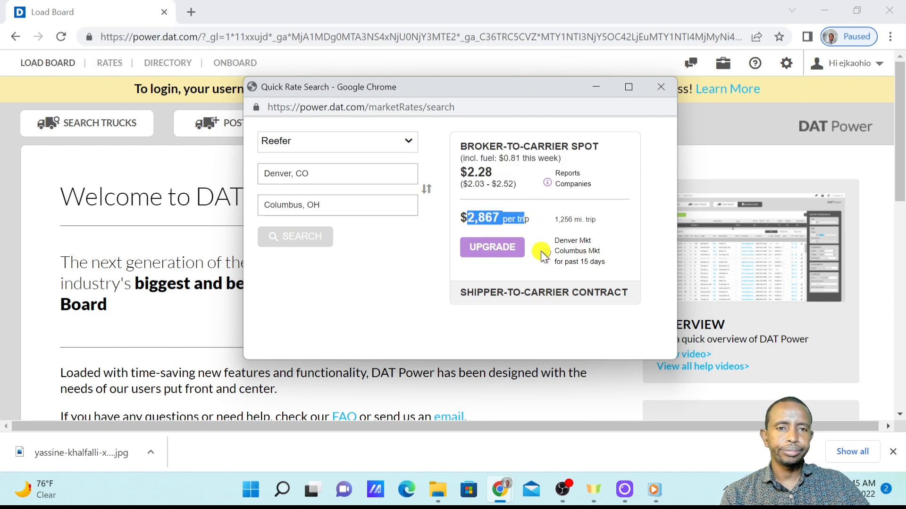
pyautogui.click(541, 230)
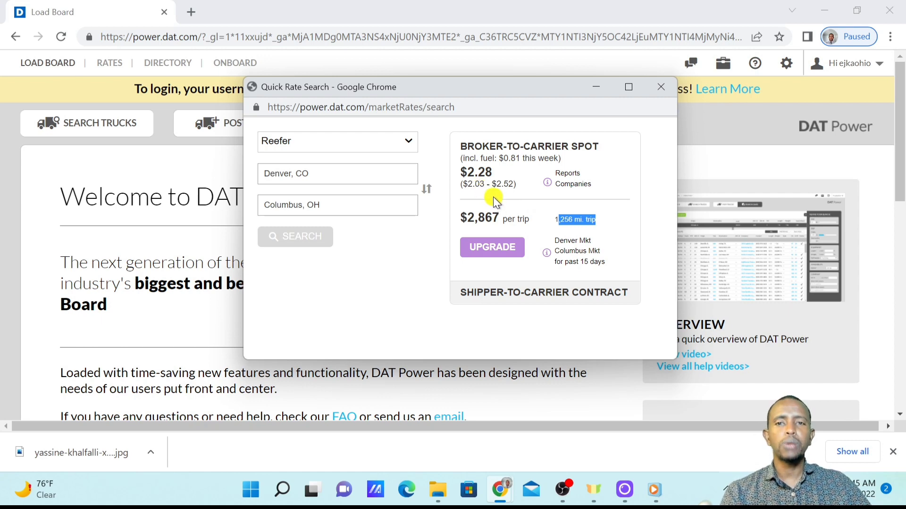
# Step: Change the rate search origin to Columbus, OH
pyautogui.click(346, 172)
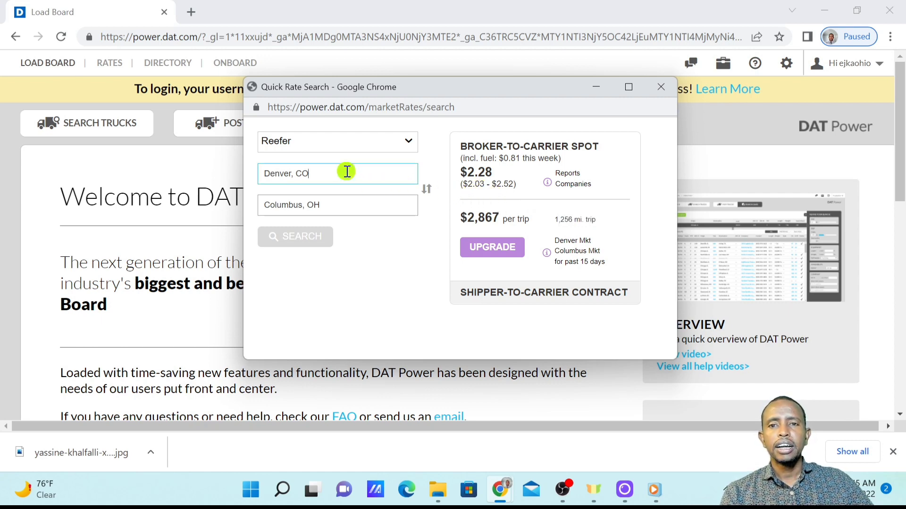
pyautogui.write('COLUMBUS')
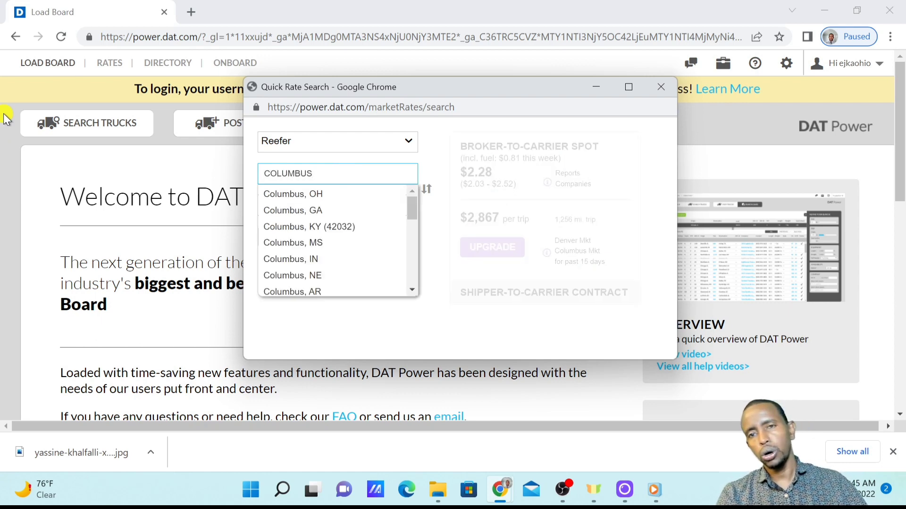
pyautogui.click(303, 195)
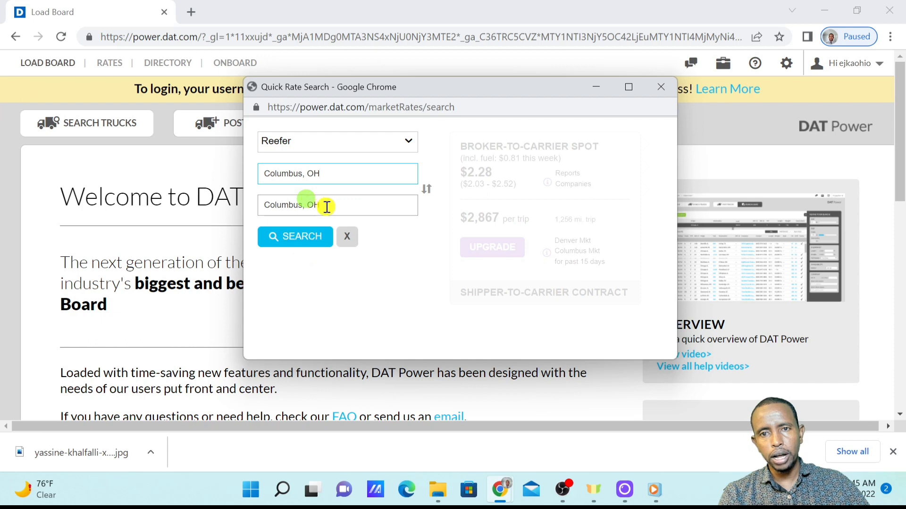
# Step: Replace the destination with Denver, CO and search the reefer rates for the return lane
pyautogui.click(342, 208)
pyautogui.press('BackSpace')
pyautogui.press('BackSpace')
pyautogui.press('BackSpace')
pyautogui.press('BackSpace')
pyautogui.press('BackSpace')
pyautogui.press('BackSpace')
pyautogui.press('BackSpace')
pyautogui.press('BackSpace')
pyautogui.press('BackSpace')
pyautogui.press('BackSpace')
pyautogui.press('BackSpace')
pyautogui.press('BackSpace')
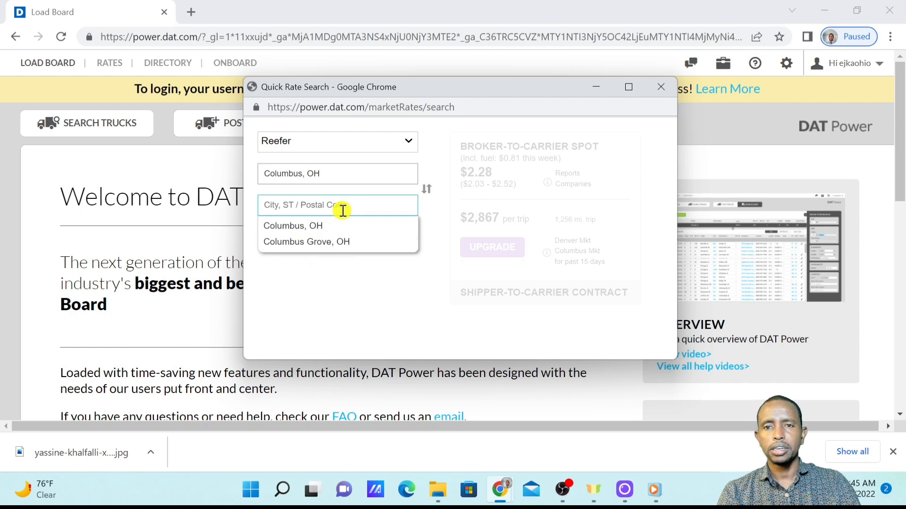
pyautogui.write('DENV')
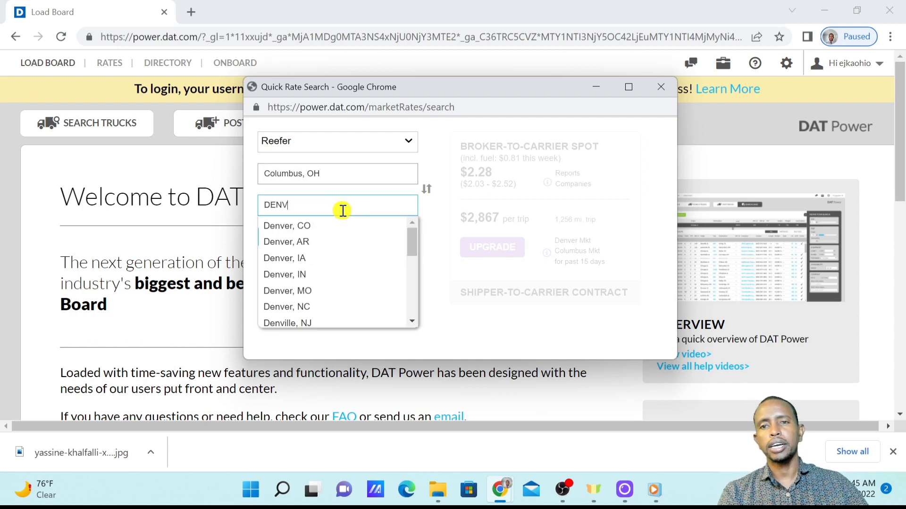
pyautogui.click(325, 226)
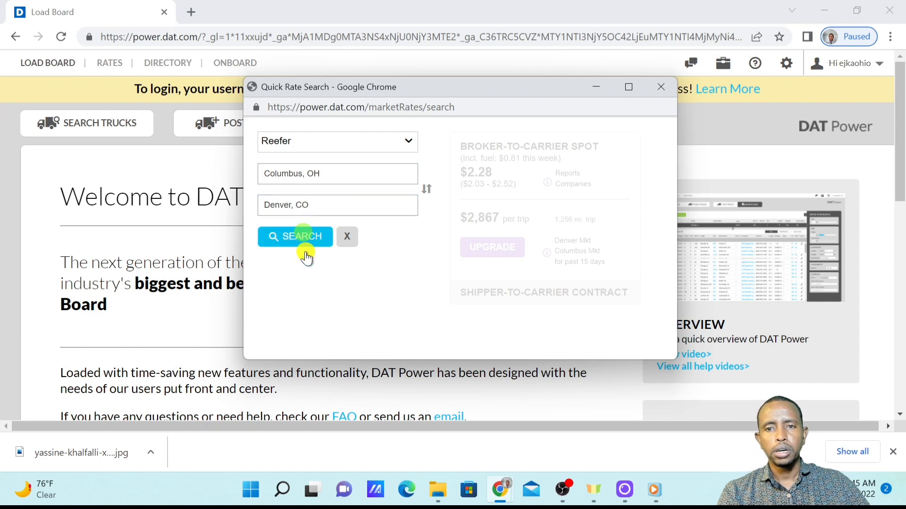
pyautogui.click(303, 236)
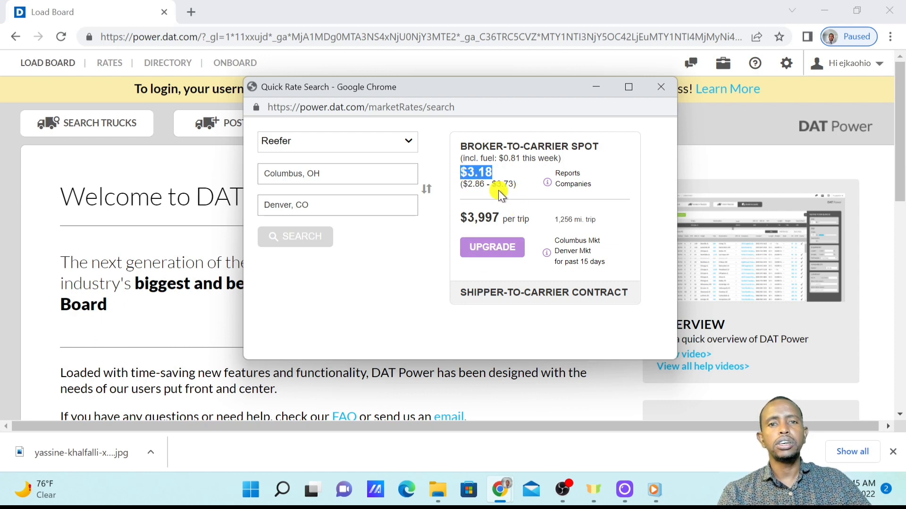
# Step: Close the Quick Rate Search window and look over the load board's list of additional tools
pyautogui.click(523, 173)
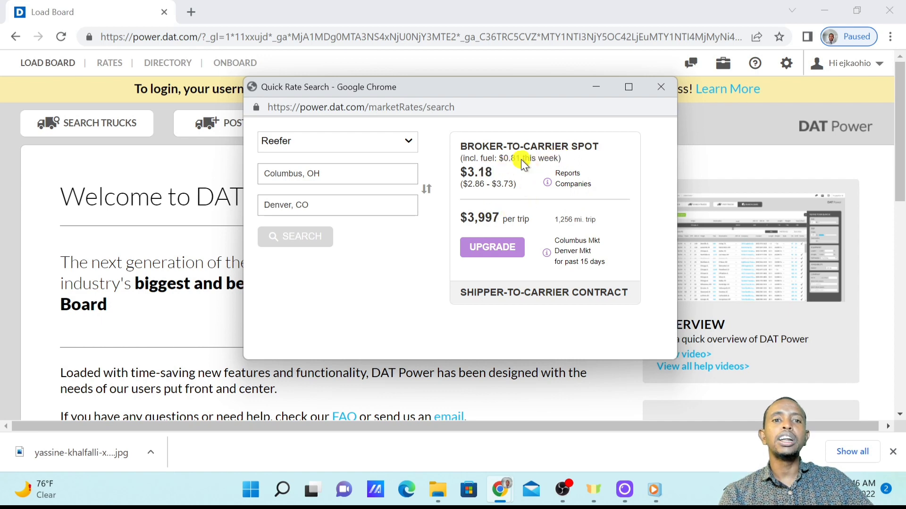
pyautogui.click(660, 87)
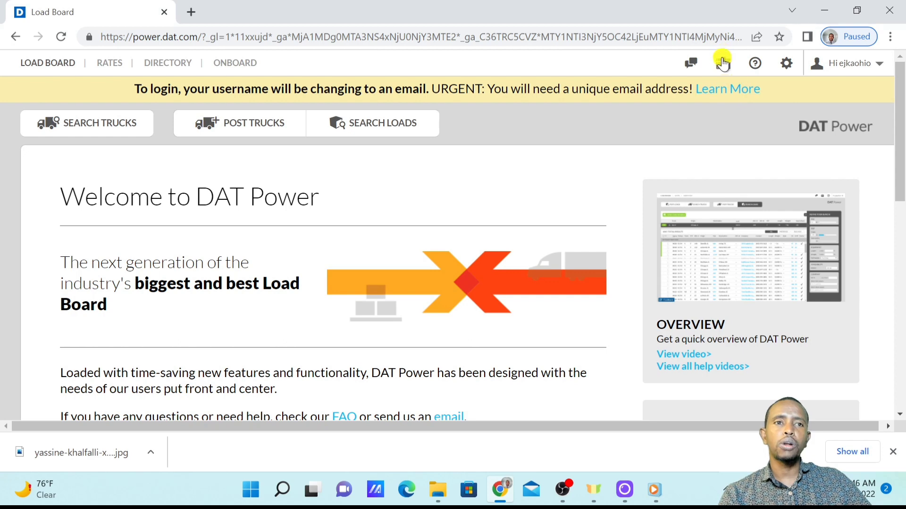
pyautogui.click(724, 64)
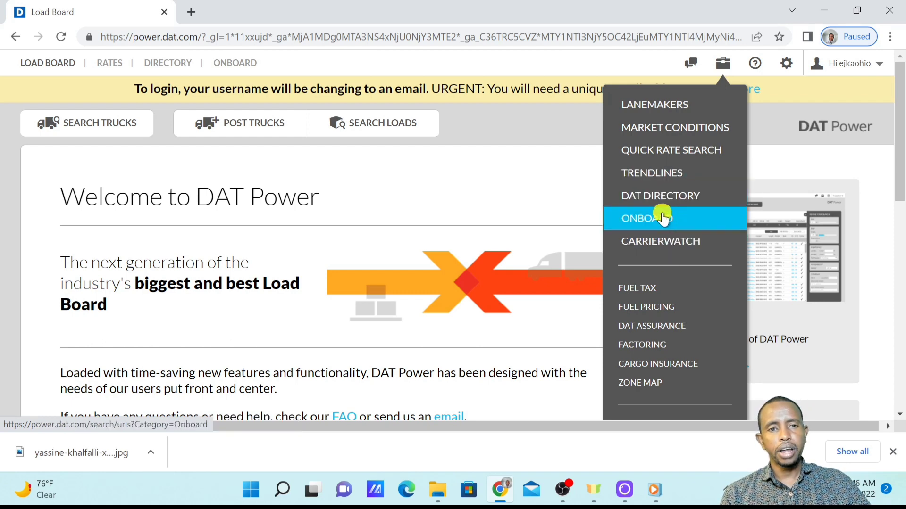
pyautogui.click(533, 158)
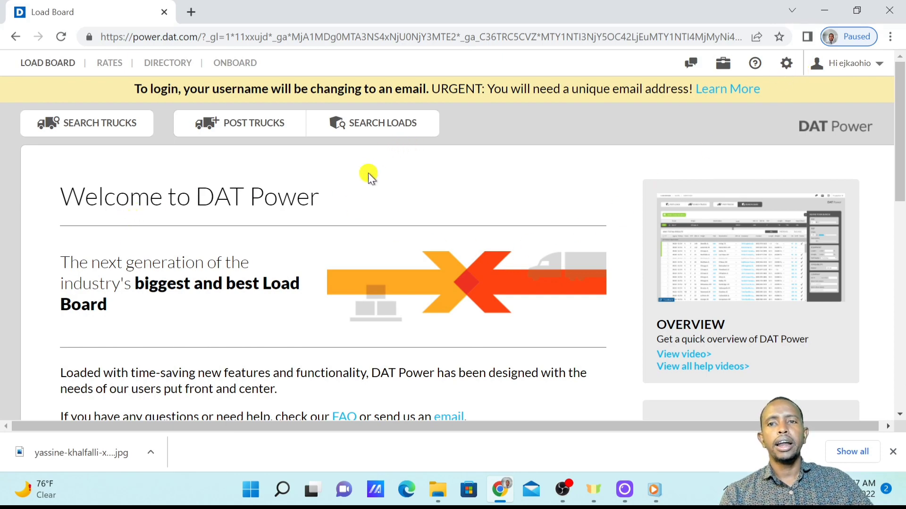
pyautogui.scroll(-8, 583, 136)
pyautogui.scroll(-3, 583, 135)
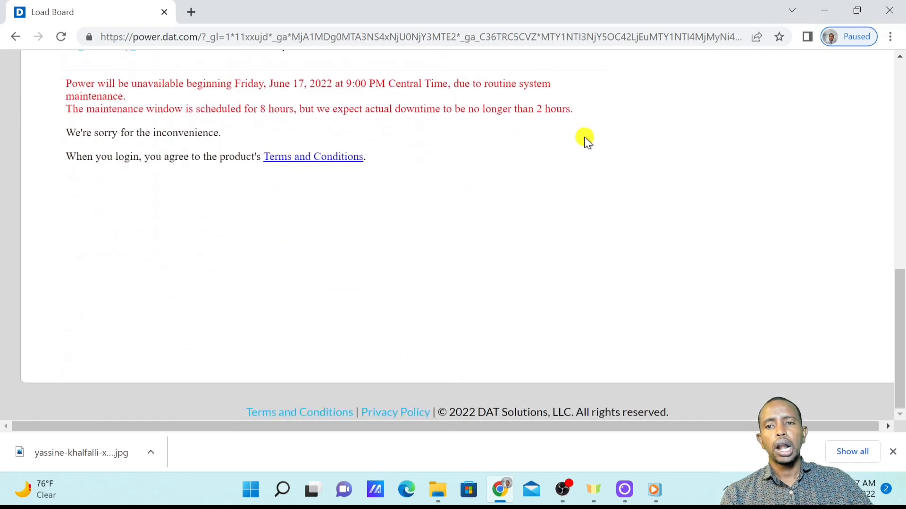
pyautogui.scroll(12, 584, 137)
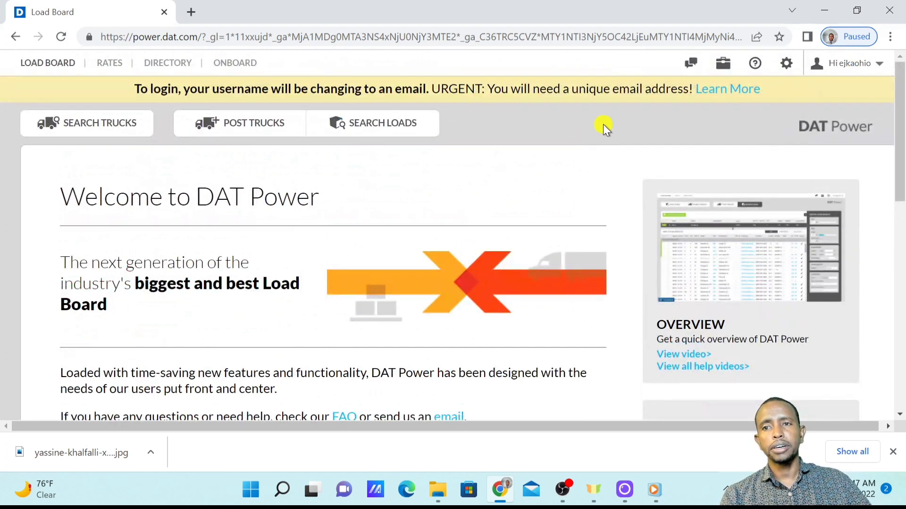
# Step: Start a new truck posting and set its availability date to 06/17
pyautogui.click(246, 128)
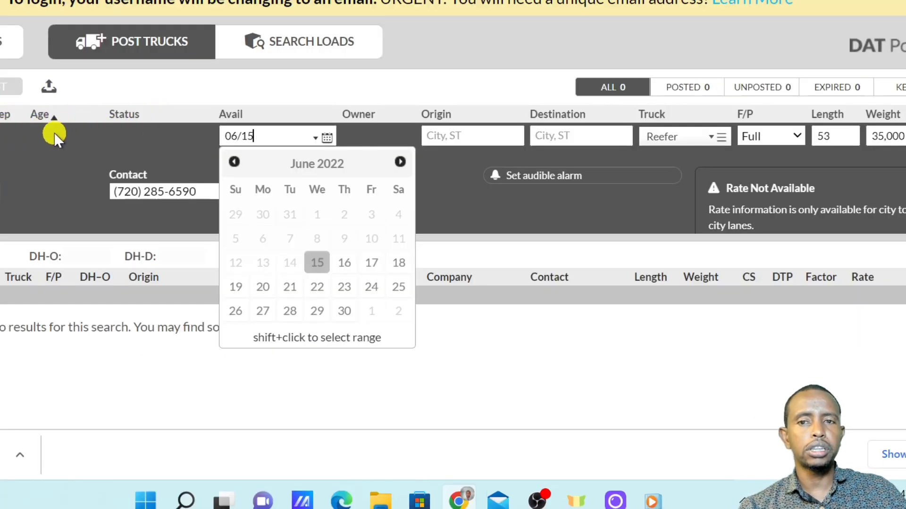
pyautogui.click(208, 86)
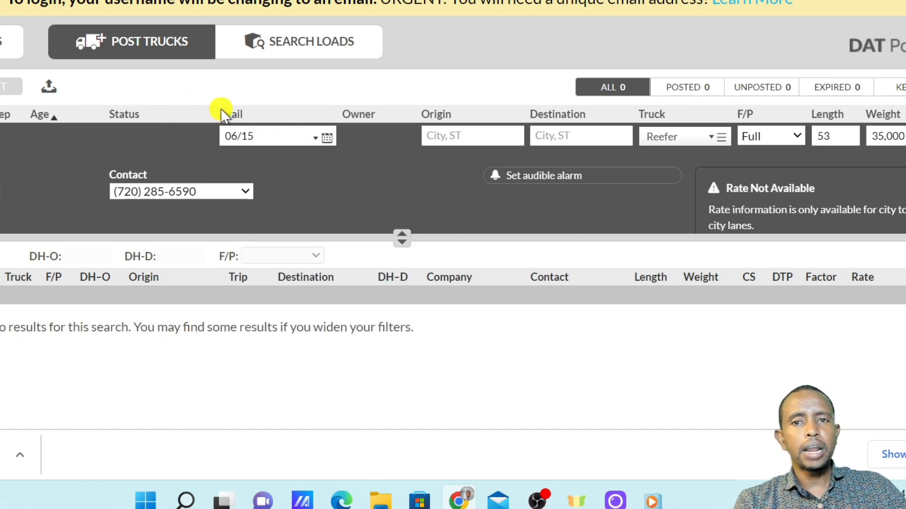
pyautogui.click(324, 137)
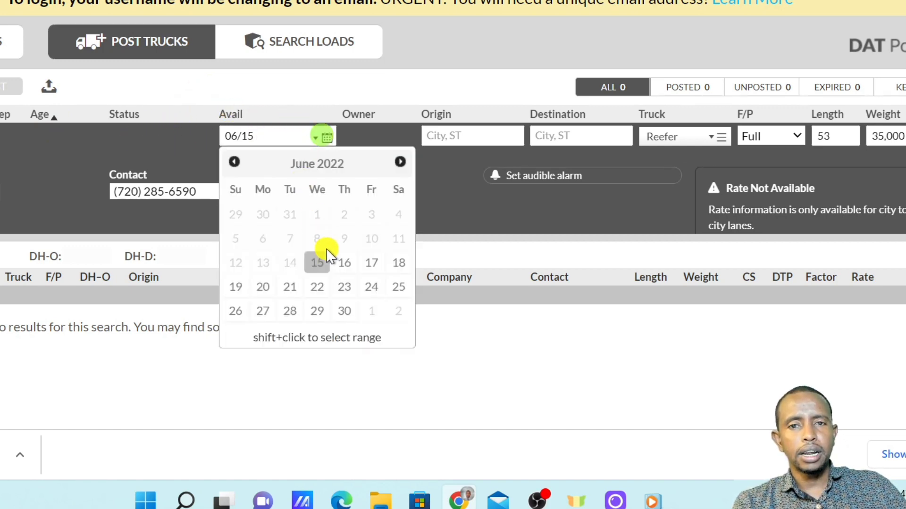
pyautogui.click(370, 264)
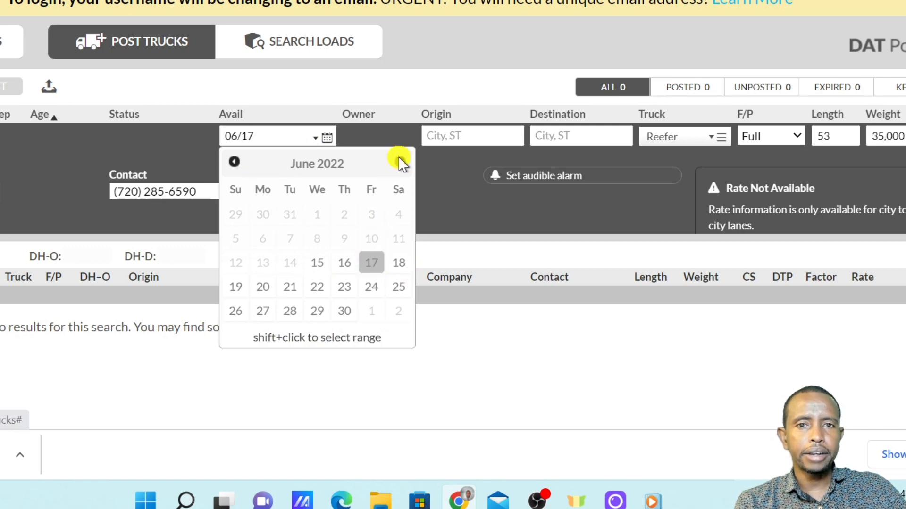
pyautogui.click(445, 78)
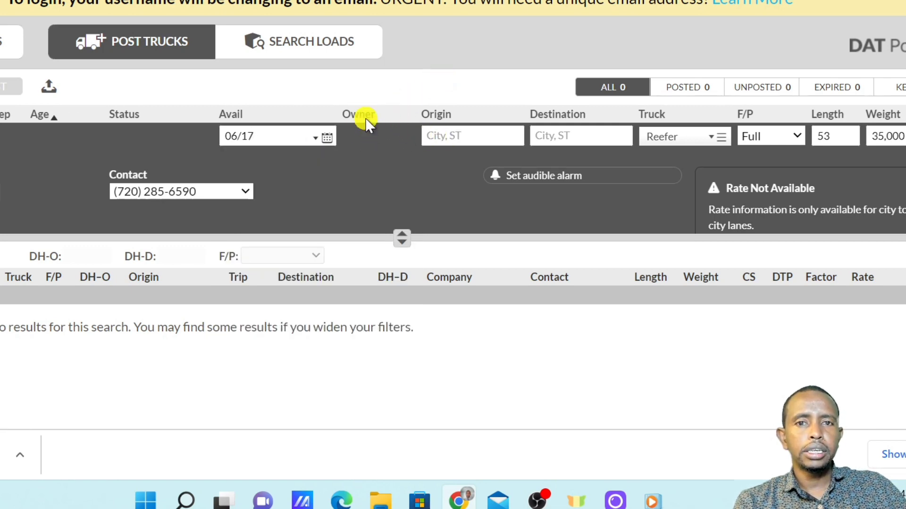
# Step: Set the truck posting's origin to Columbus, OH
pyautogui.click(438, 137)
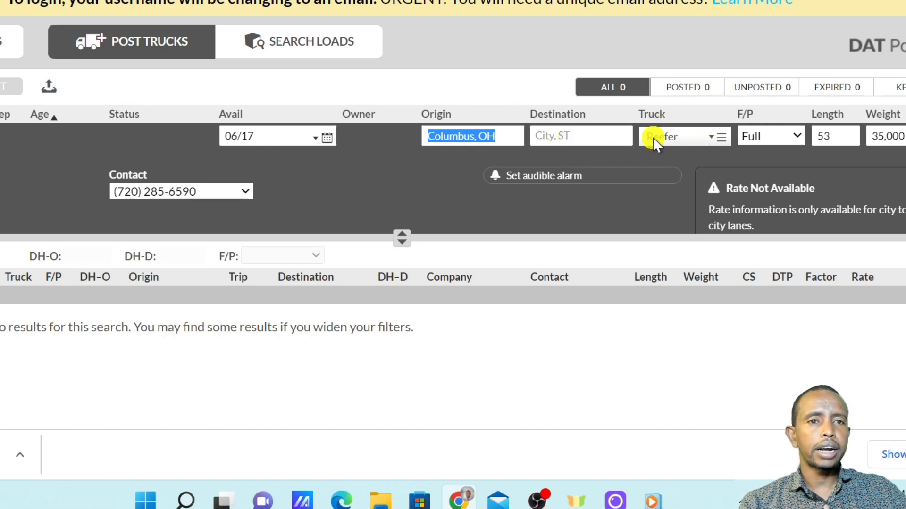
pyautogui.click(737, 117)
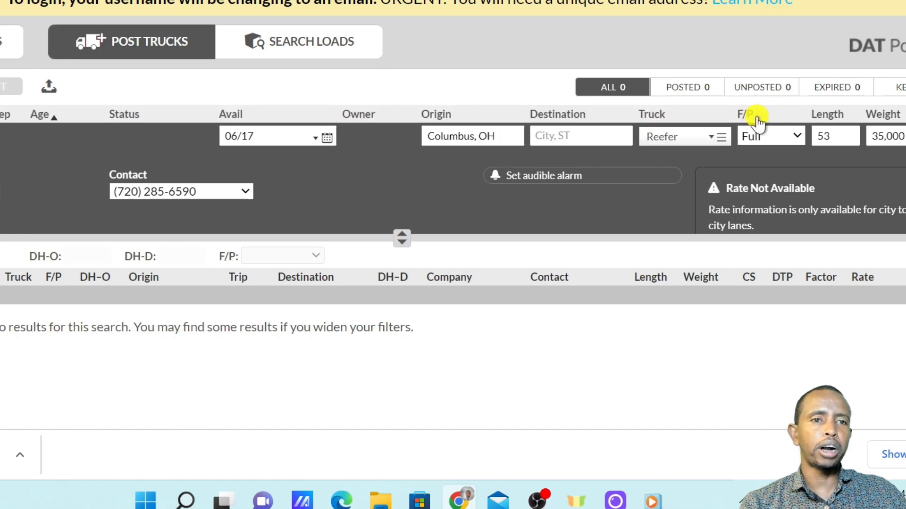
pyautogui.doubleClick(833, 136)
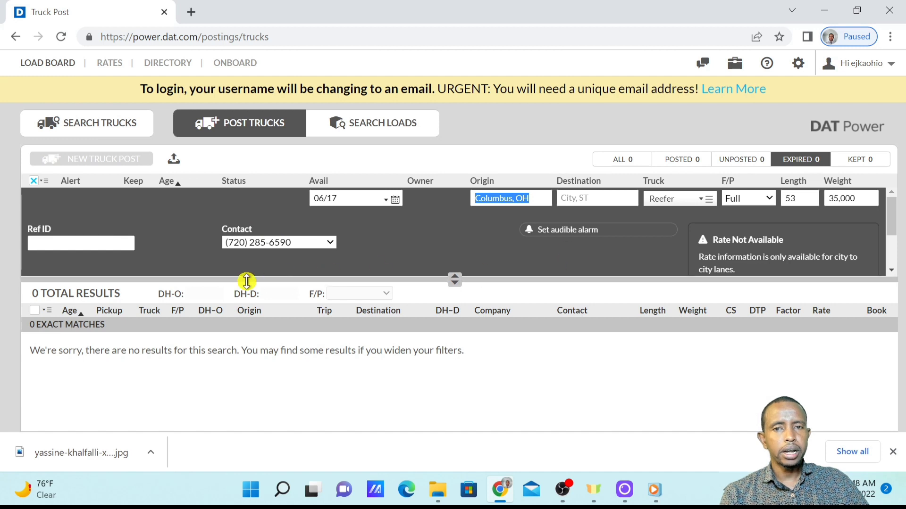
# Step: Enter "NO PORK" as the first comment of the truck posting
pyautogui.scroll(-2, 435, 236)
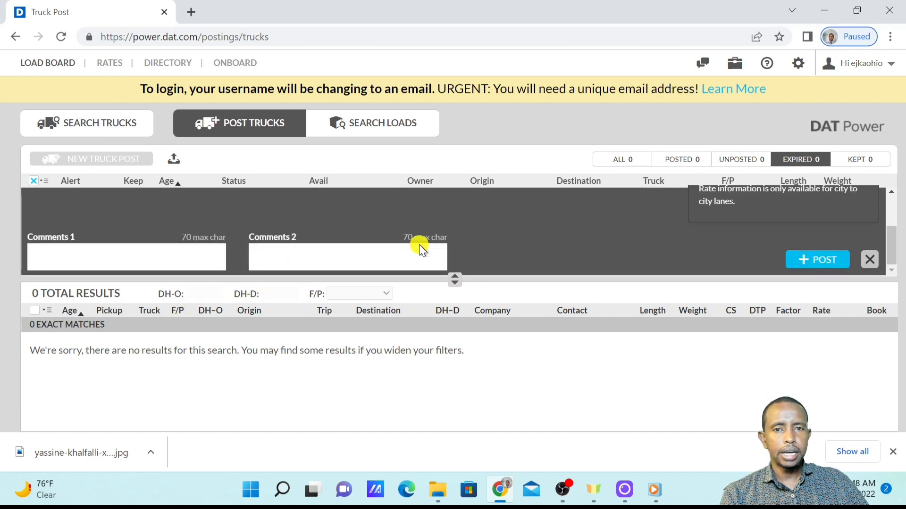
pyautogui.scroll(2, 418, 244)
pyautogui.scroll(-2, 401, 233)
pyautogui.click(140, 262)
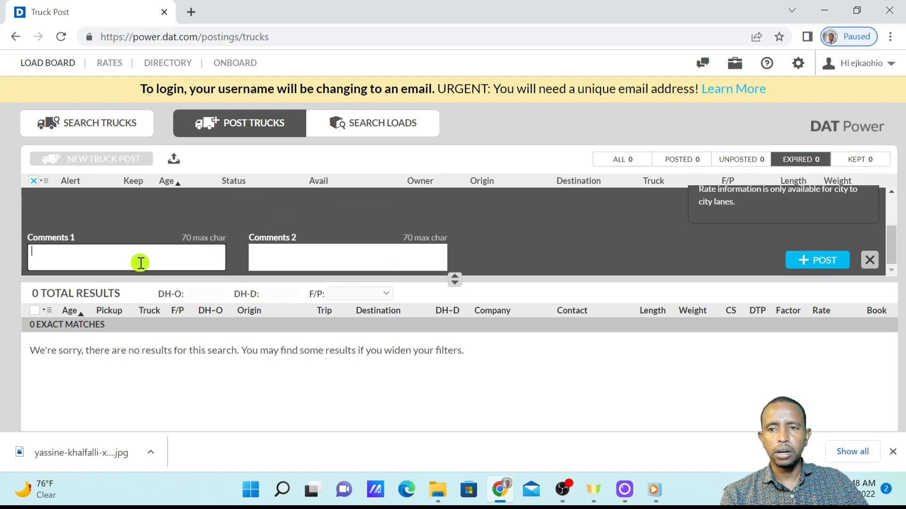
pyautogui.write('nO')
pyautogui.press('BackSpace')
pyautogui.press('BackSpace')
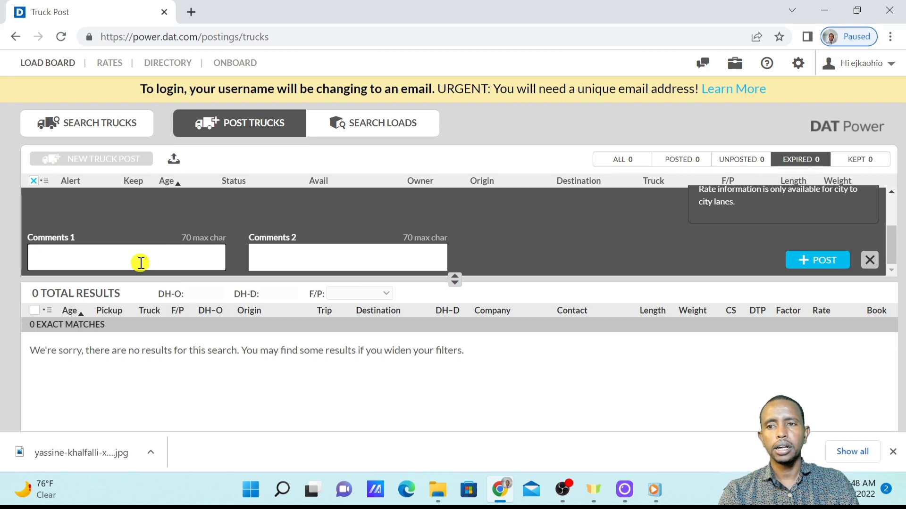
pyautogui.write('NO PORK')
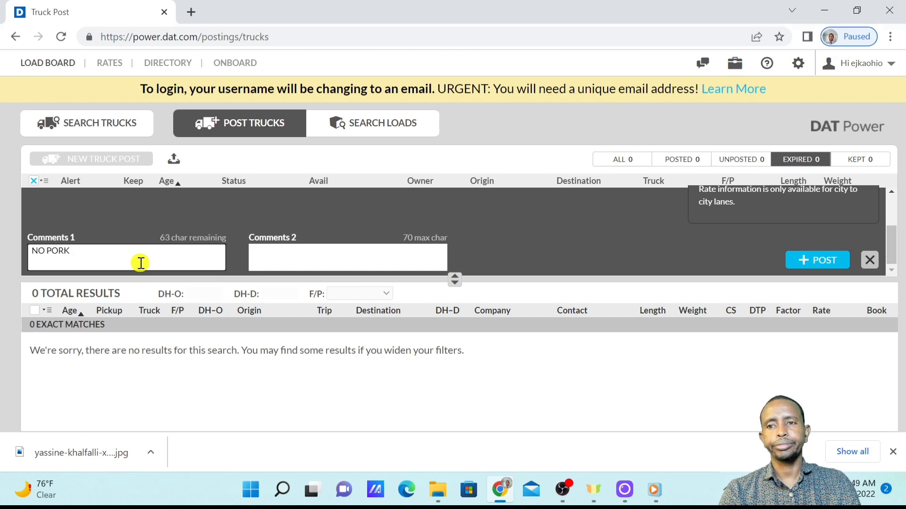
# Step: Enter "NO BEER" and the contact person's name as the second comment, and publish the truck posting
pyautogui.press('Tab')
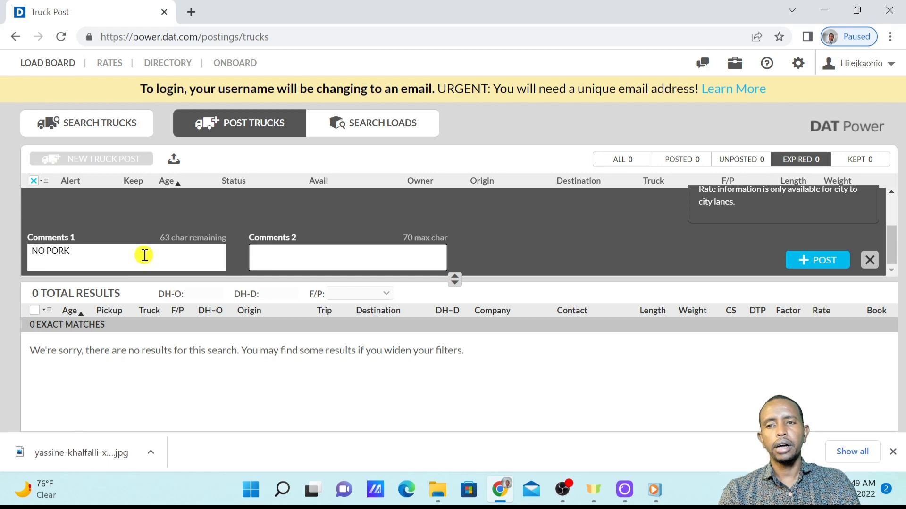
pyautogui.write('NO BEA')
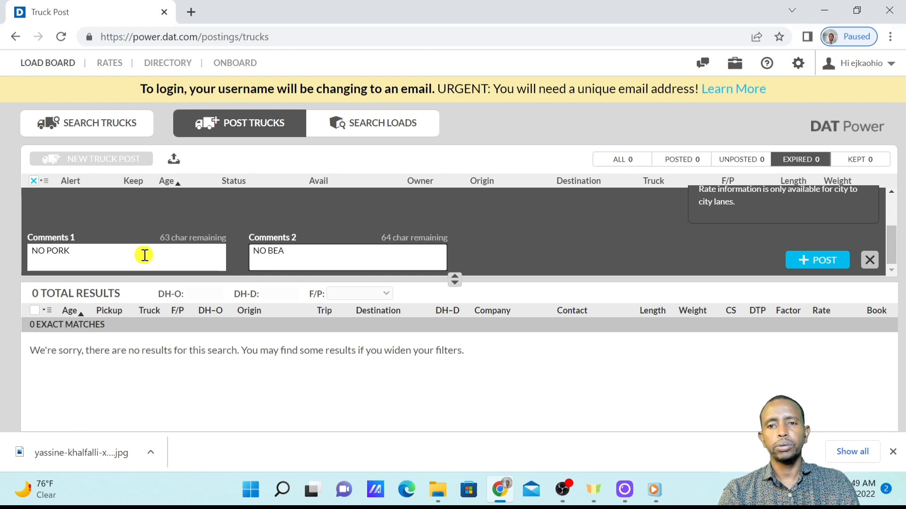
pyautogui.press('BackSpace')
pyautogui.write('ER ')
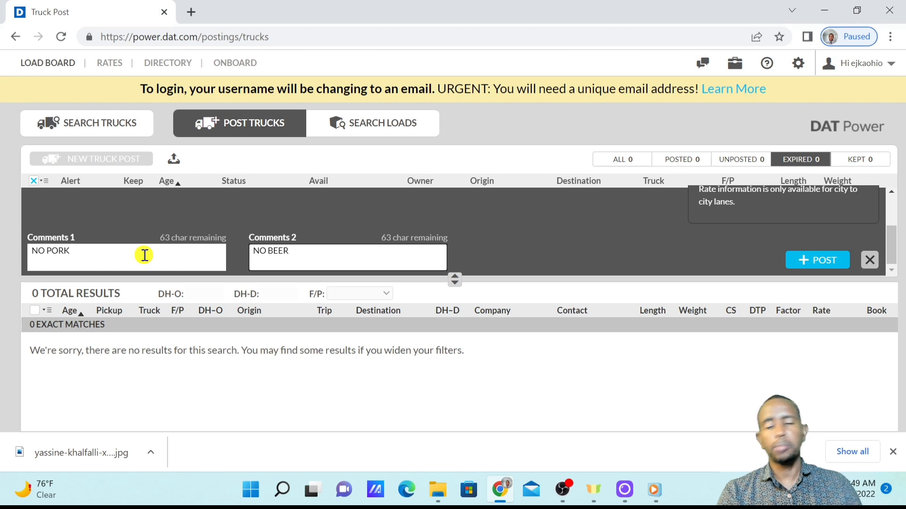
pyautogui.write('CONTACT')
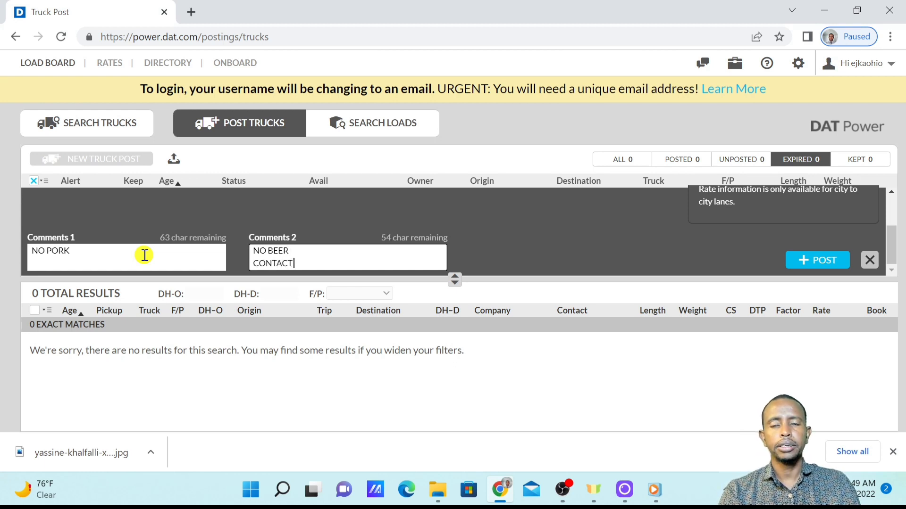
pyautogui.write(' MOHAMED')
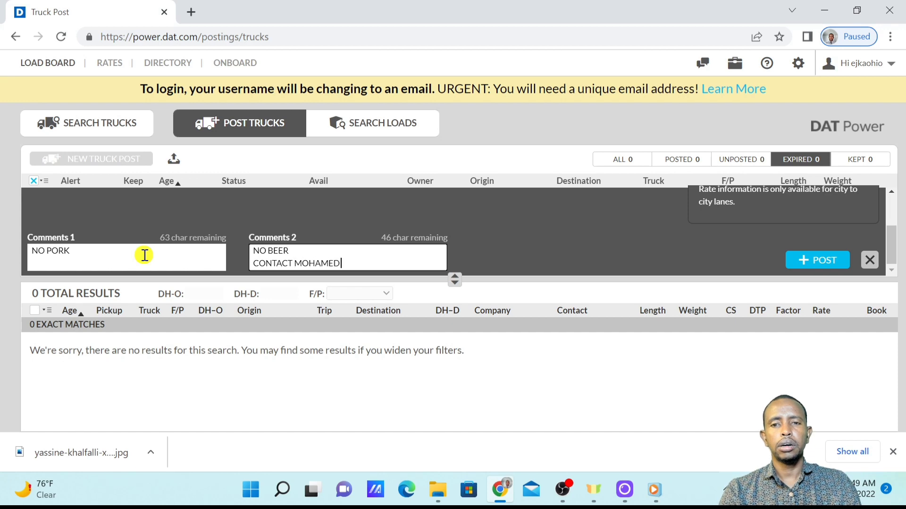
pyautogui.press('Return')
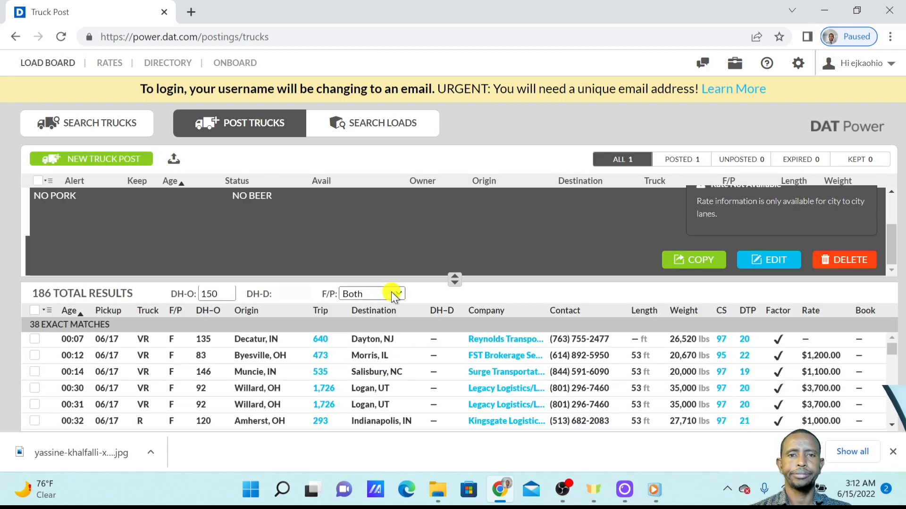
# Step: Review the published Columbus, OH reefer posting, delete it, and dismiss the date picker of the blank posting form
pyautogui.scroll(2, 350, 230)
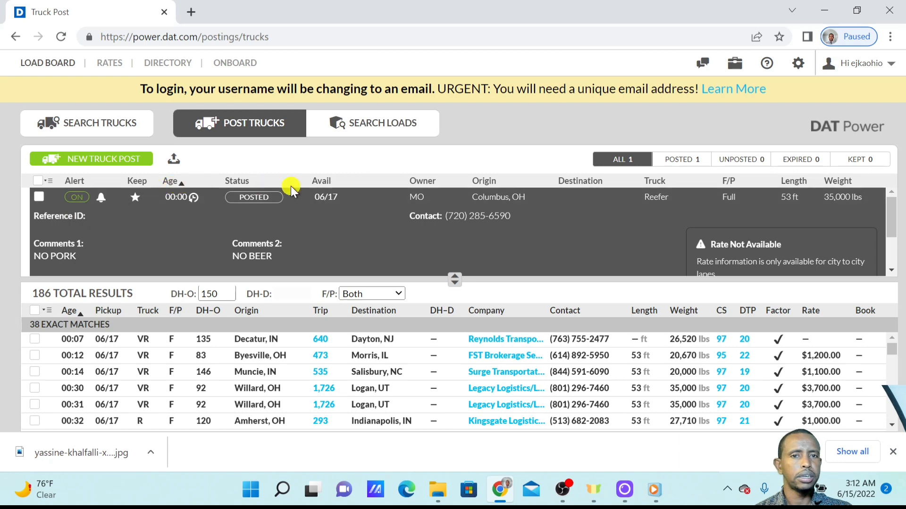
pyautogui.scroll(-1, 326, 224)
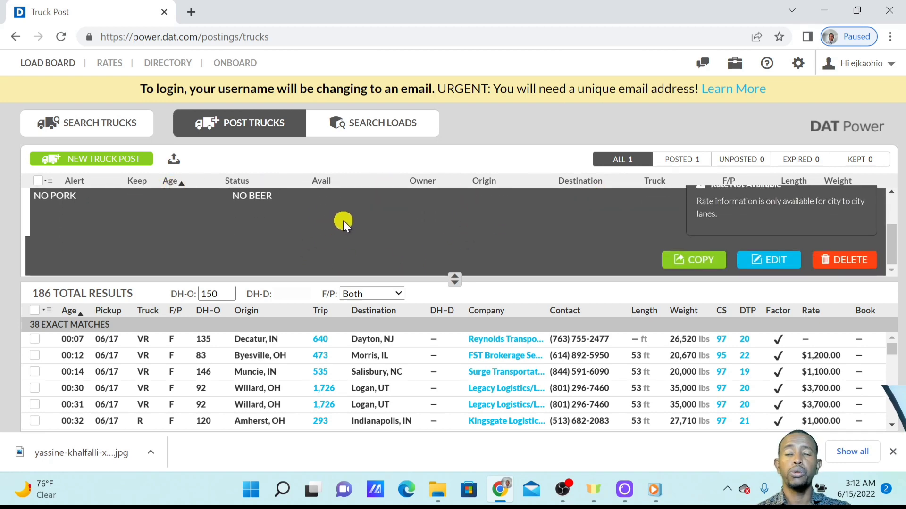
pyautogui.click(839, 259)
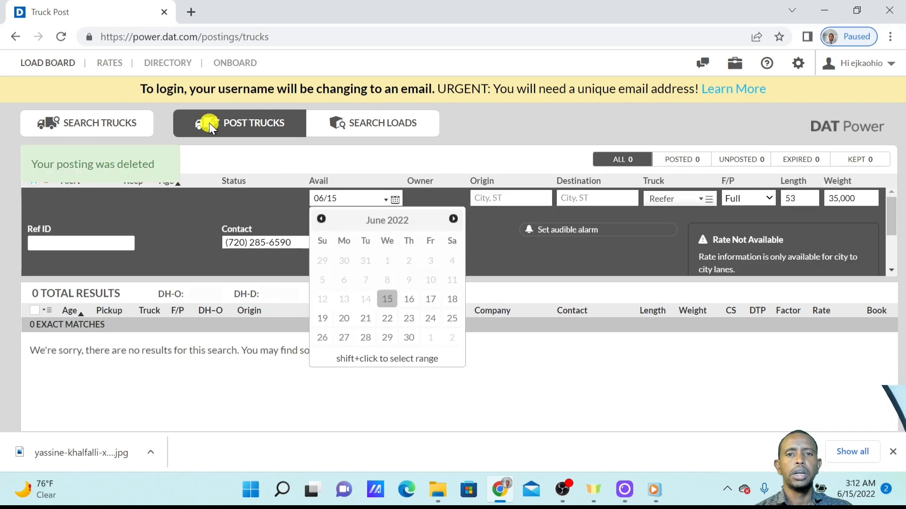
pyautogui.click(529, 126)
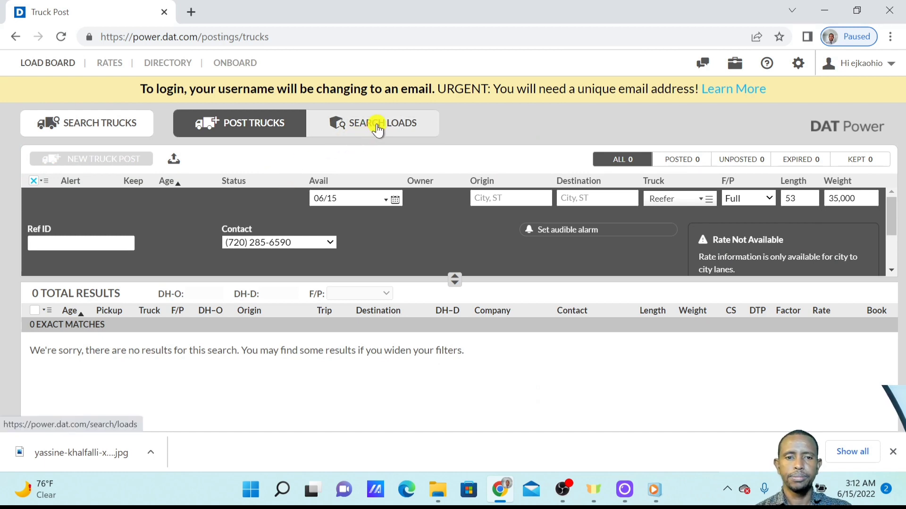
# Step: Switch to load search and delete the existing reefer search from Denver, CO
pyautogui.moveTo(563, 490)
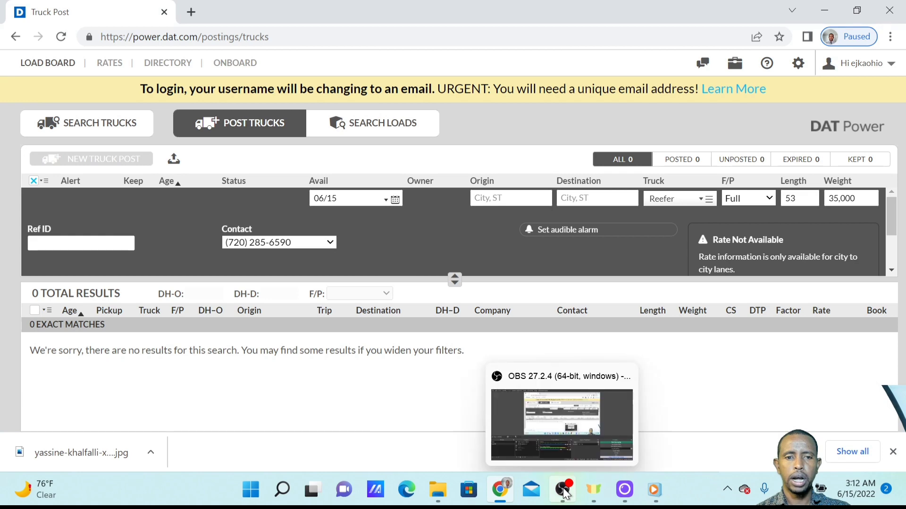
pyautogui.click(373, 124)
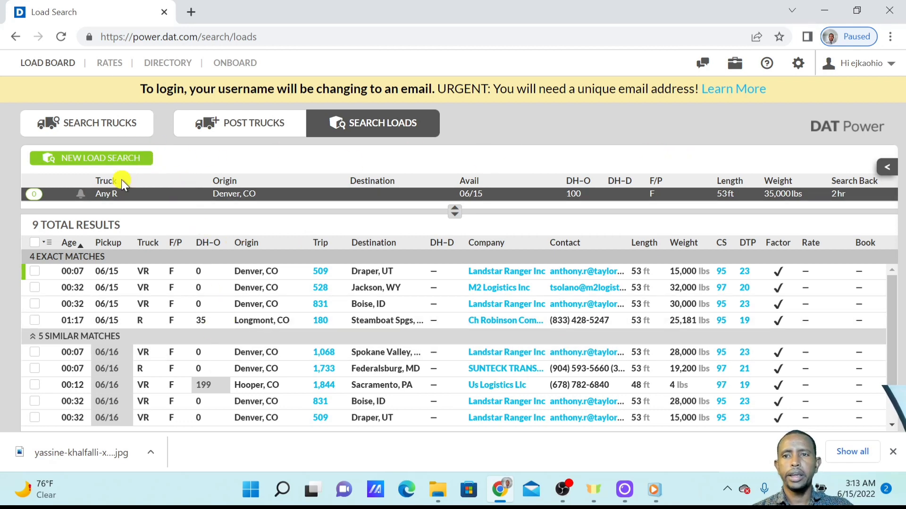
pyautogui.click(121, 197)
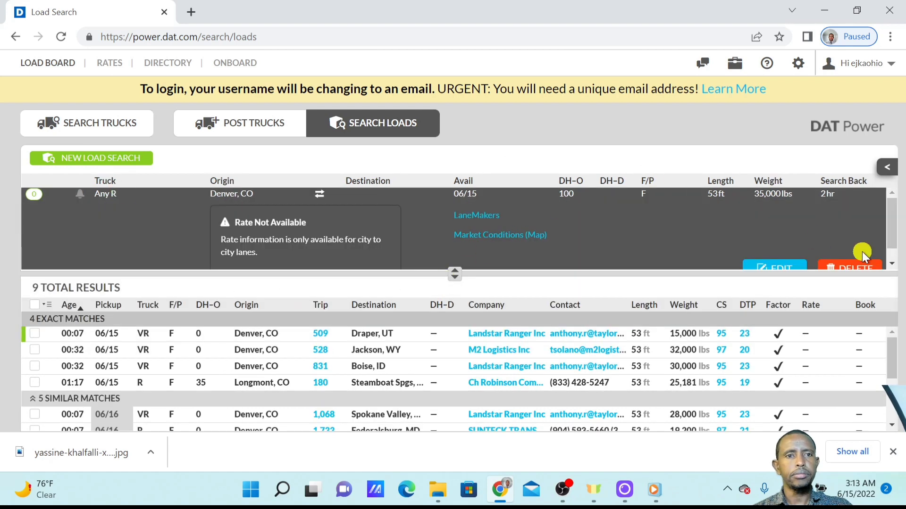
pyautogui.click(854, 270)
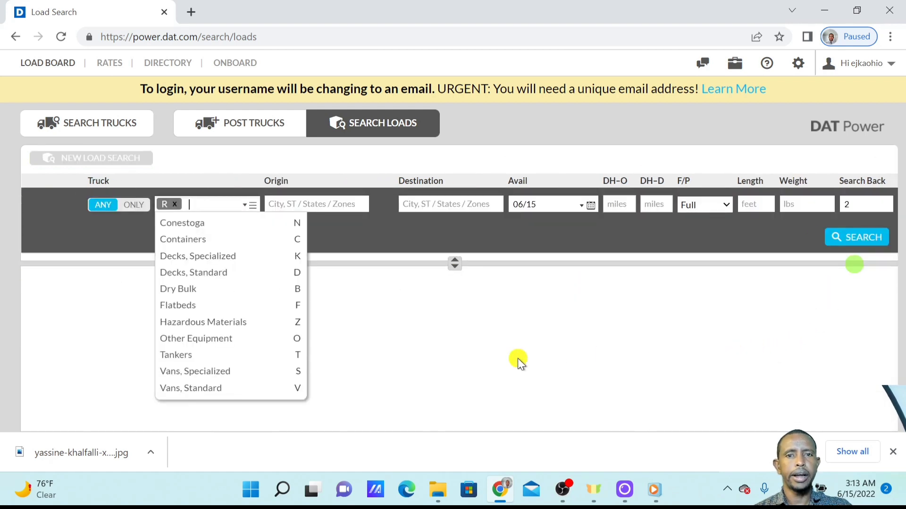
pyautogui.click(408, 298)
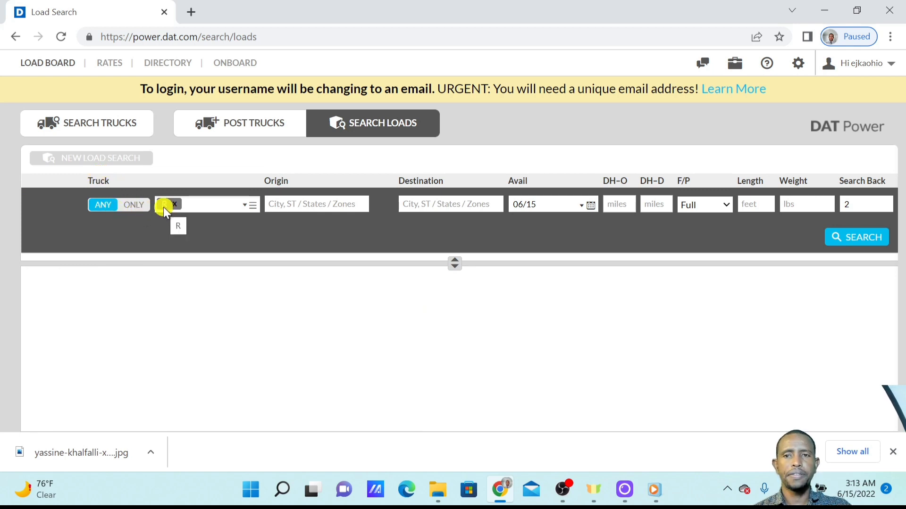
# Step: Fill in the reefer load search with origin Denver, CO, 100 miles origin deadhead, 53 ft length and 35,000 lbs weight
pyautogui.click(332, 203)
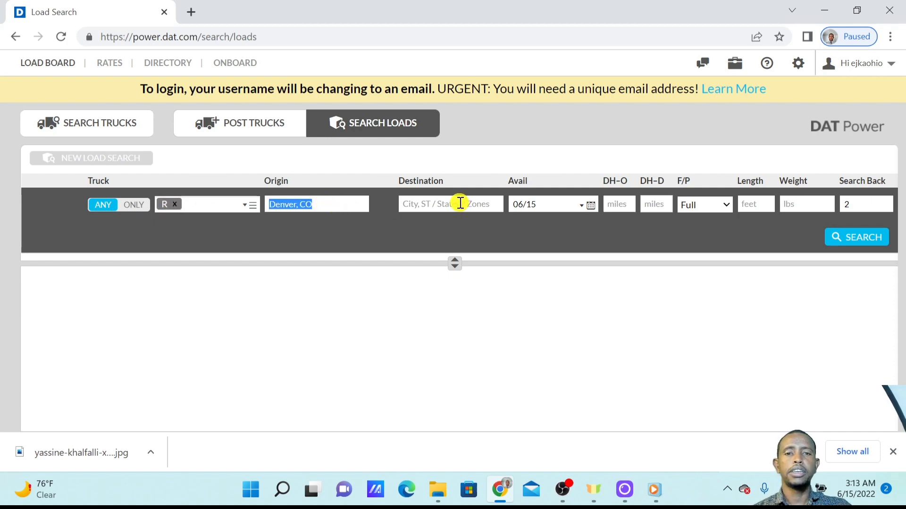
pyautogui.moveTo(399, 182); pyautogui.dragTo(455, 195)
pyautogui.click(435, 273)
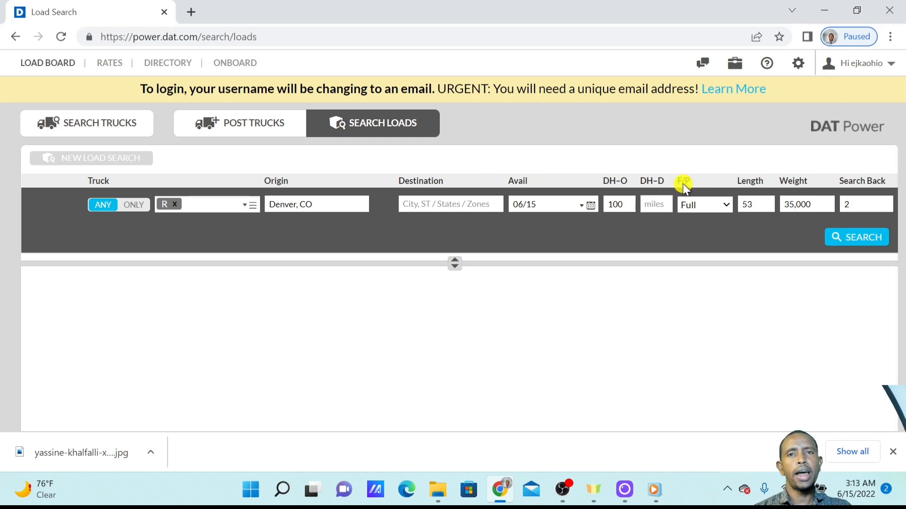
# Step: Examine the full/partial load options, the weight limit and the search-back setting of the new load search
pyautogui.click(723, 207)
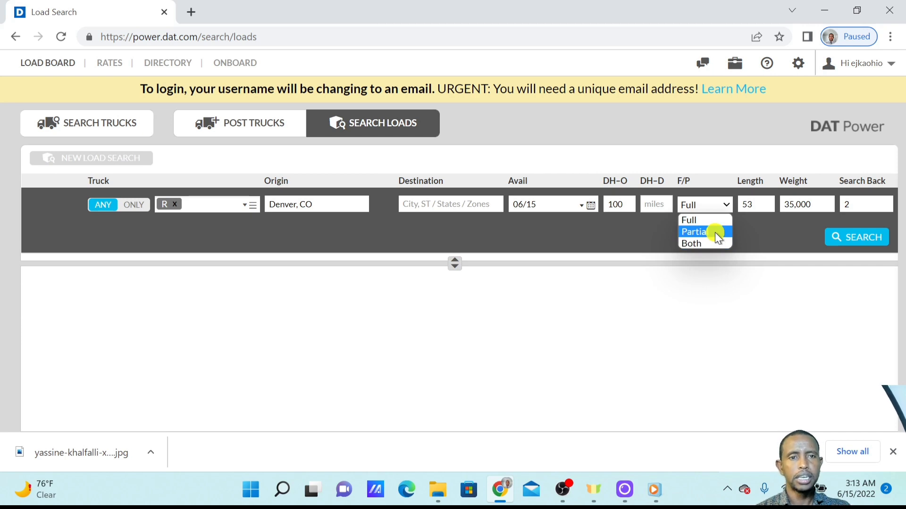
pyautogui.click(698, 302)
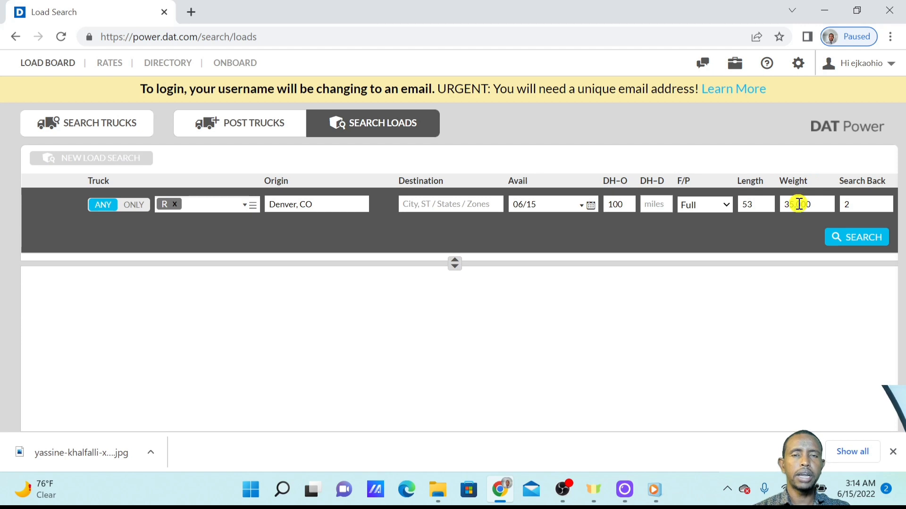
pyautogui.moveTo(813, 204); pyautogui.dragTo(778, 205)
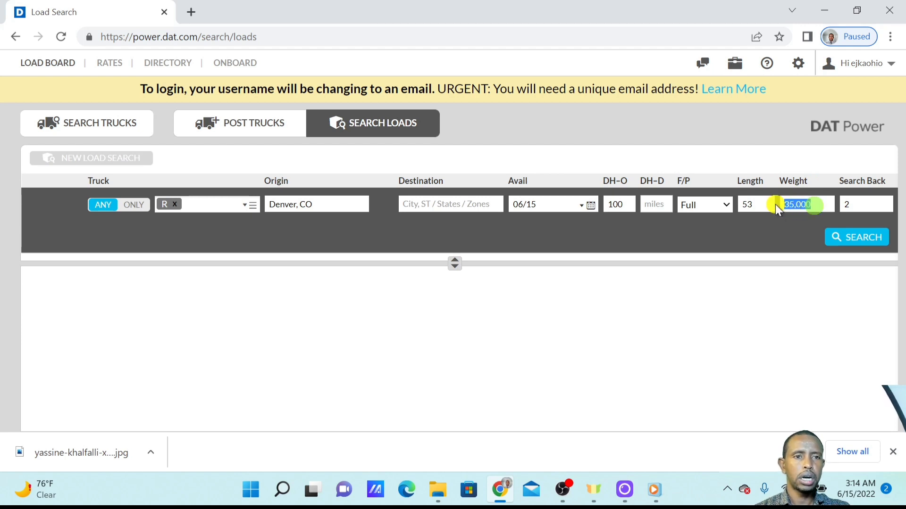
pyautogui.click(785, 285)
pyautogui.moveTo(855, 202); pyautogui.dragTo(845, 205)
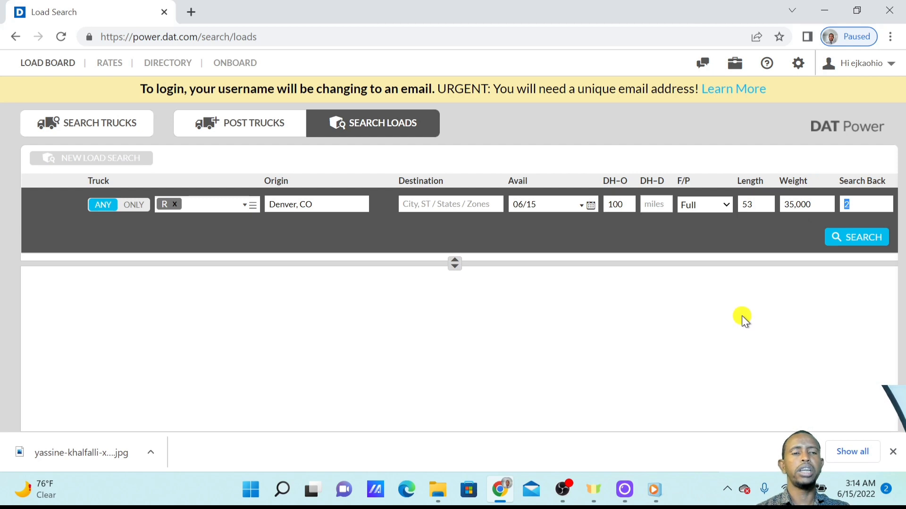
# Step: Run the Denver, CO reefer load search and collapse the search refinement options to show the full results table
pyautogui.click(857, 239)
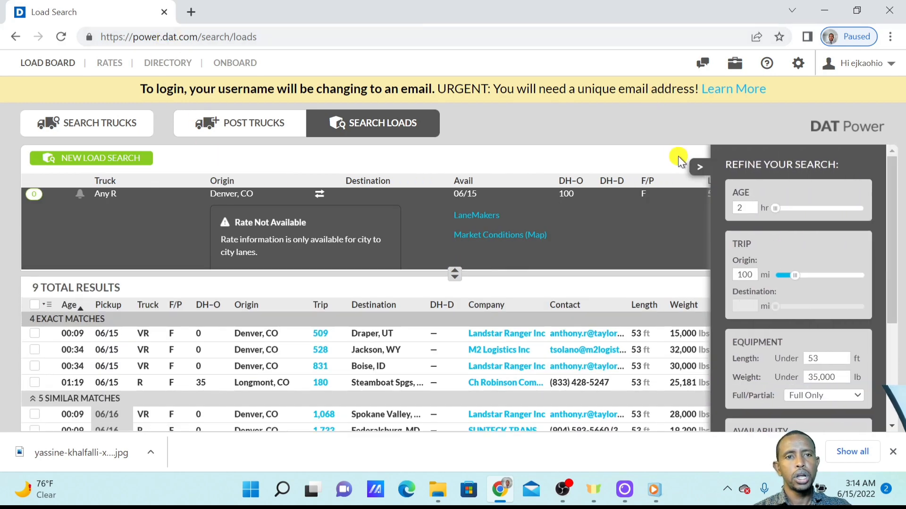
pyautogui.click(698, 167)
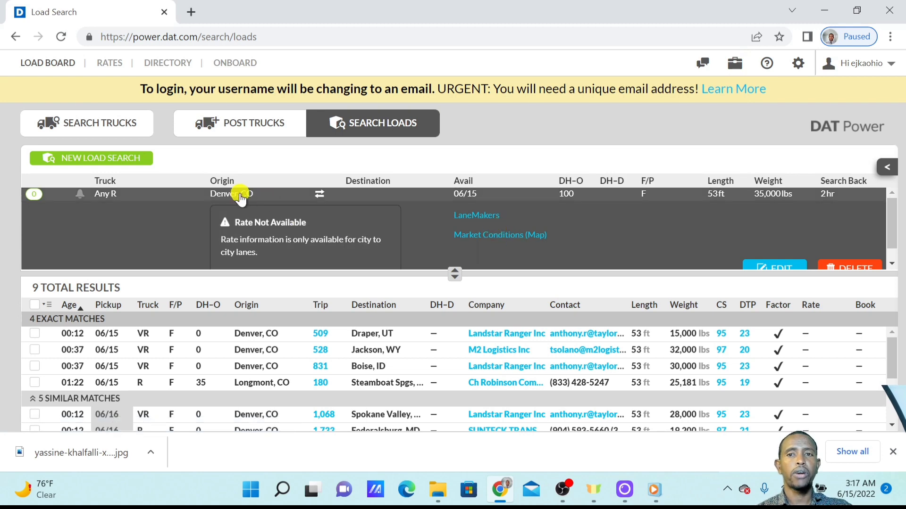
# Step: Open the market conditions map for the Denver, CO reefer search, dismiss the What's new popup, and view the whole country
pyautogui.click(520, 235)
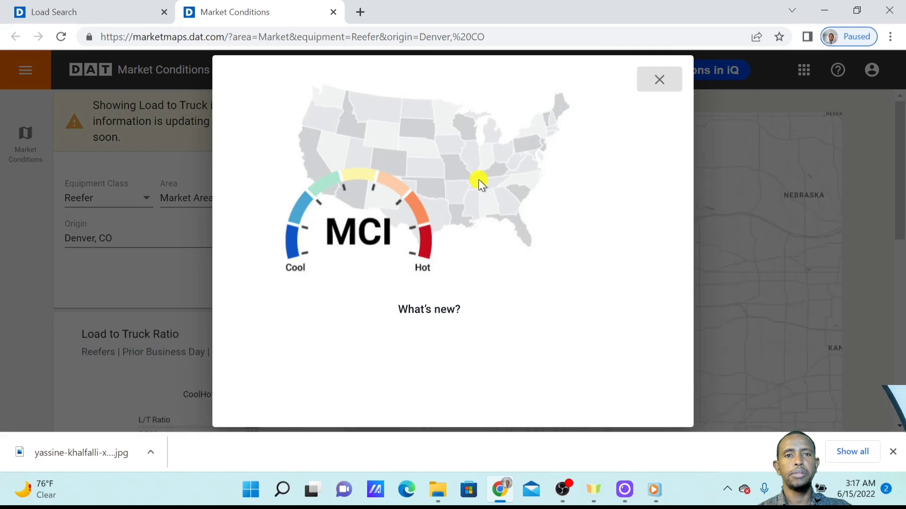
pyautogui.click(659, 80)
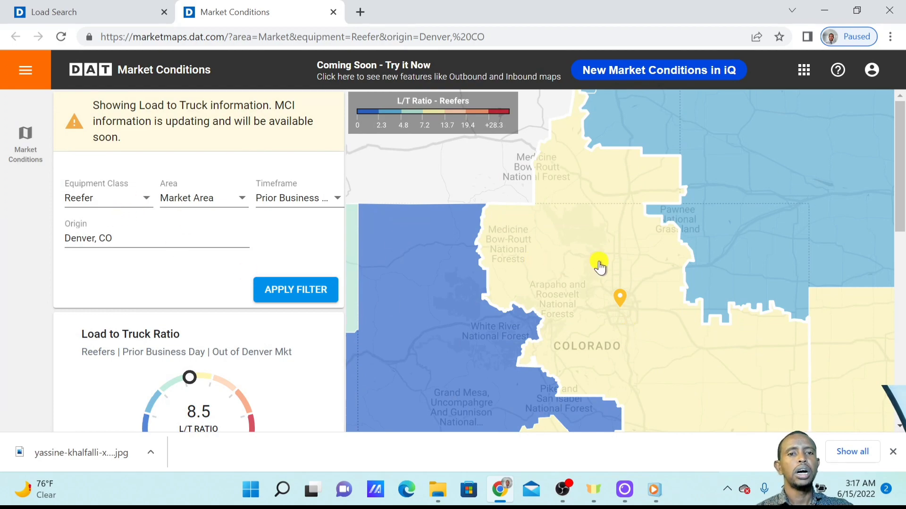
pyautogui.scroll(-3, 599, 267)
pyautogui.scroll(-2, 599, 267)
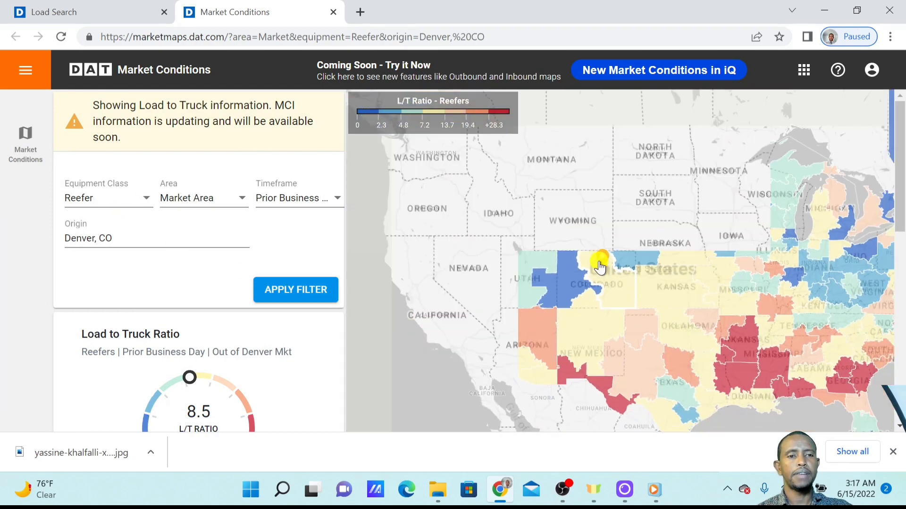
# Step: Filter the reefer market conditions map by the Prior 7 Days timeframe, examine the load-to-truck ratios across the country, and close the map
pyautogui.click(333, 198)
pyautogui.click(302, 237)
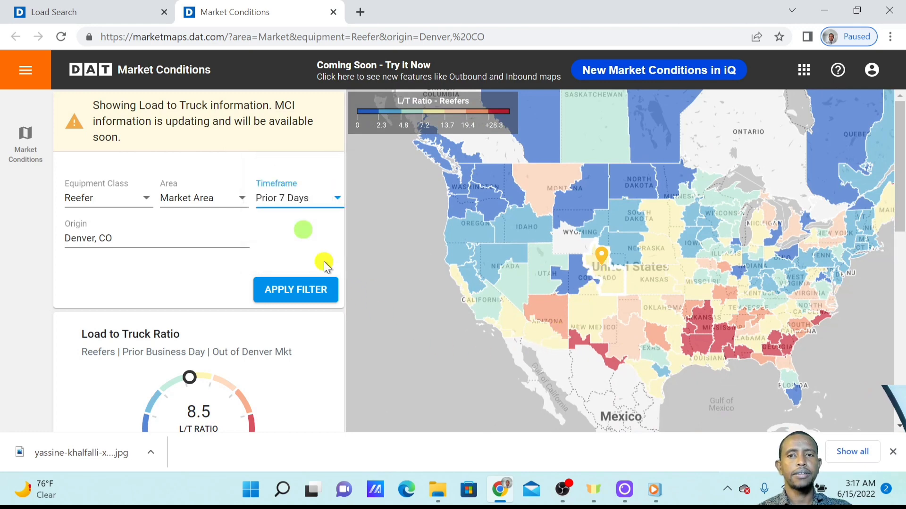
pyautogui.click(296, 289)
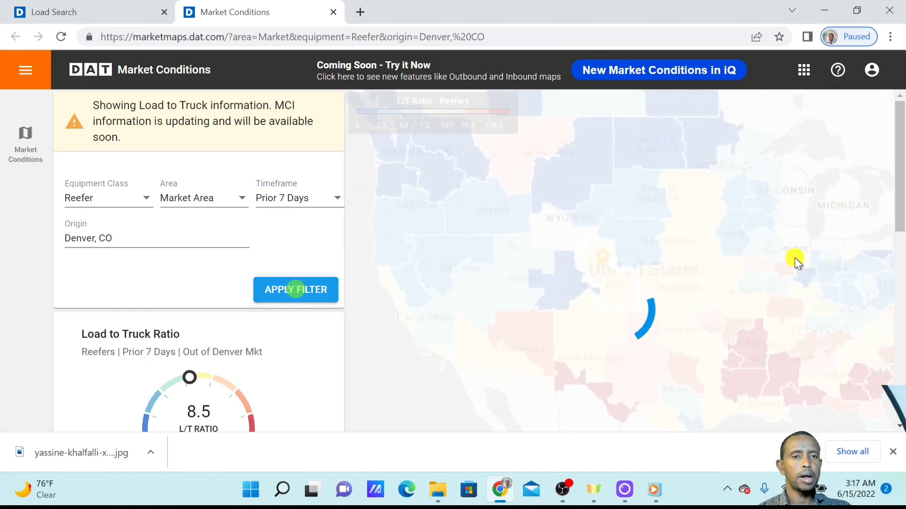
pyautogui.scroll(-5, 655, 299)
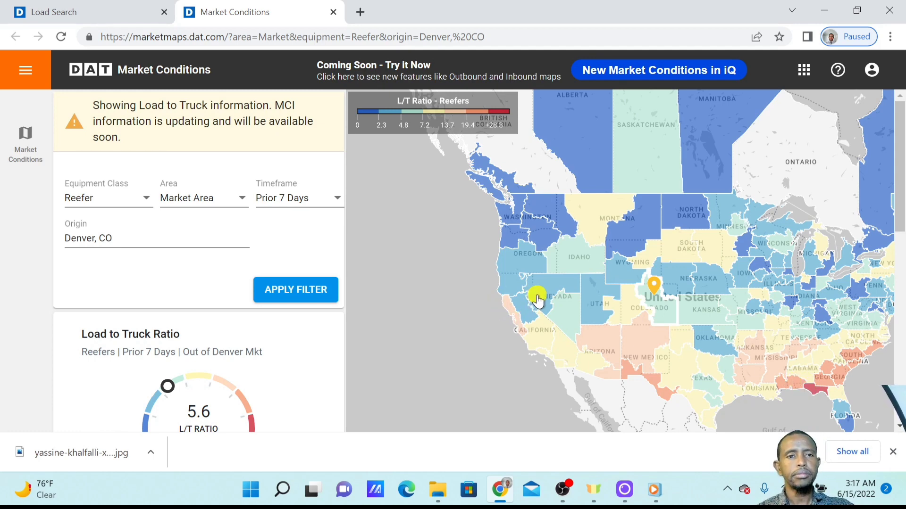
pyautogui.click(333, 11)
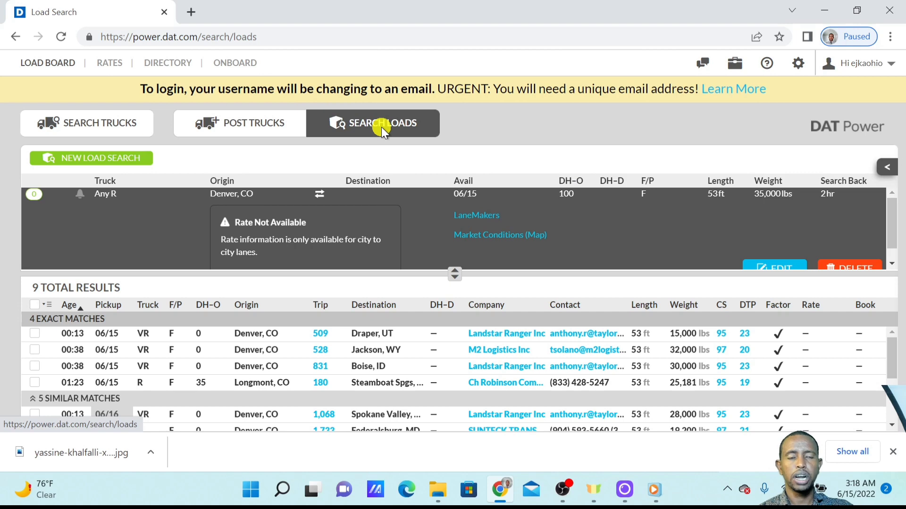
pyautogui.scroll(-1, 565, 236)
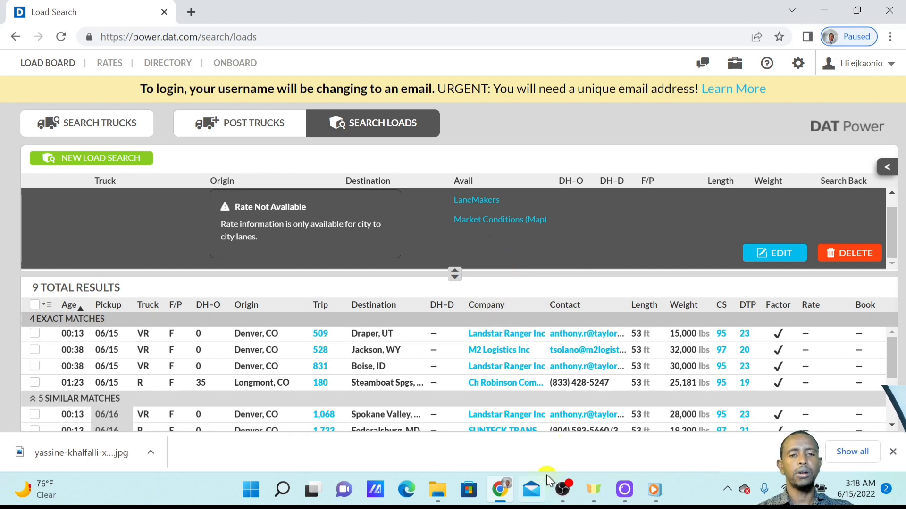
pyautogui.moveTo(564, 492)
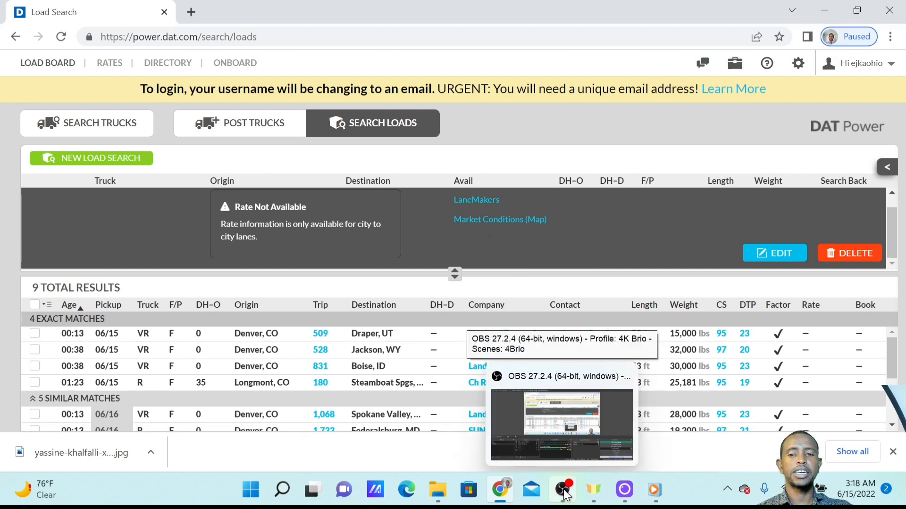